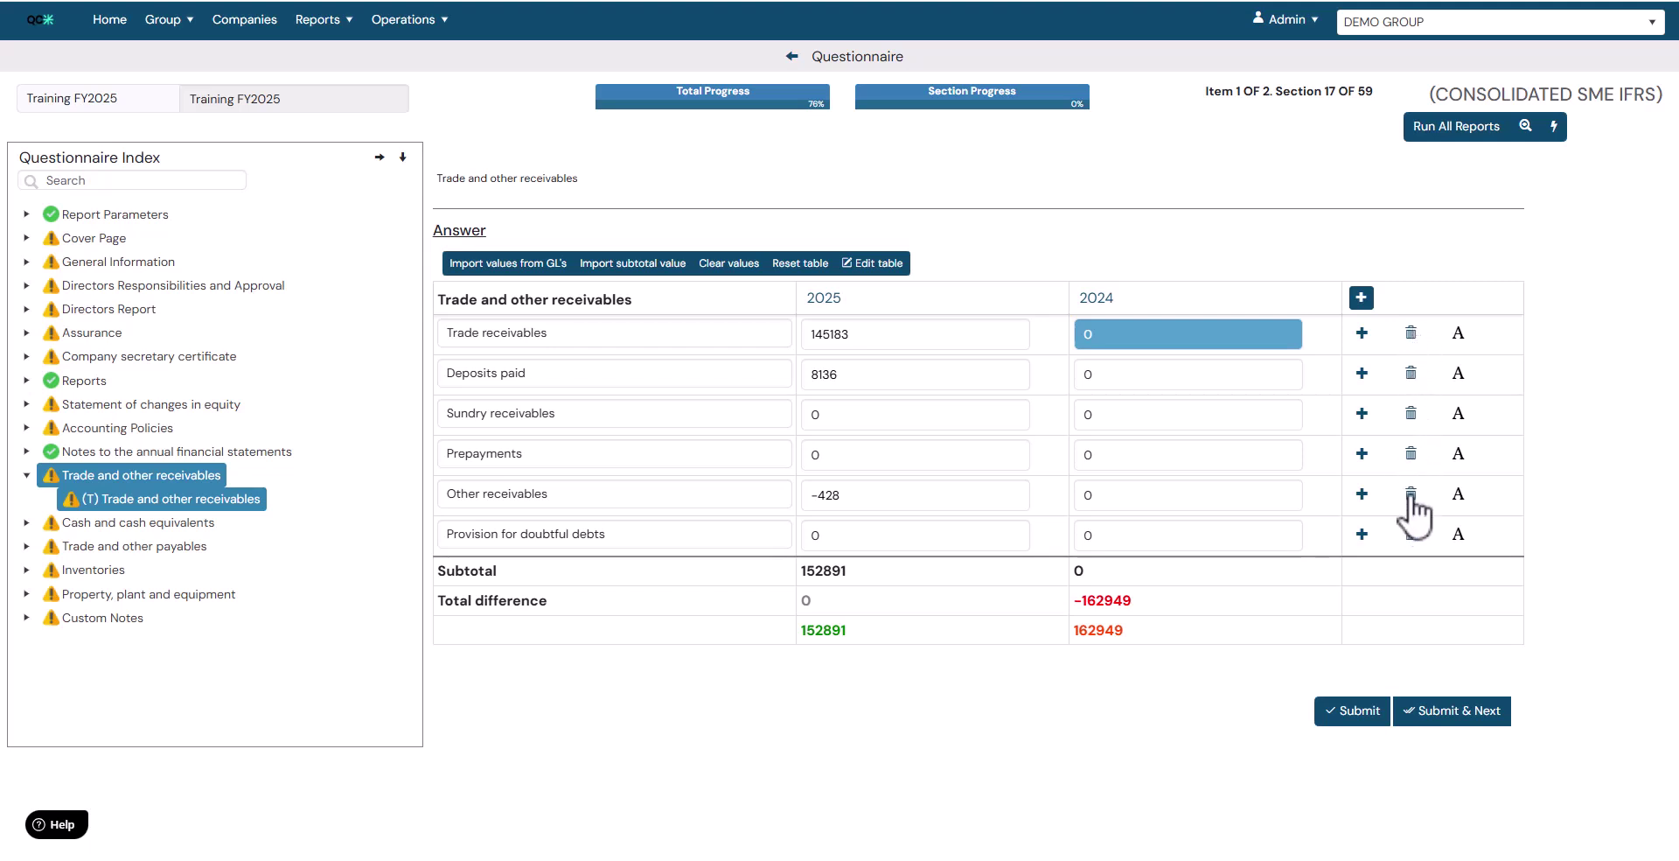
Add an empty row at the end of the receivables table and delete it, and check the Trade receivables row's insertion options.
left_click(1361, 297)
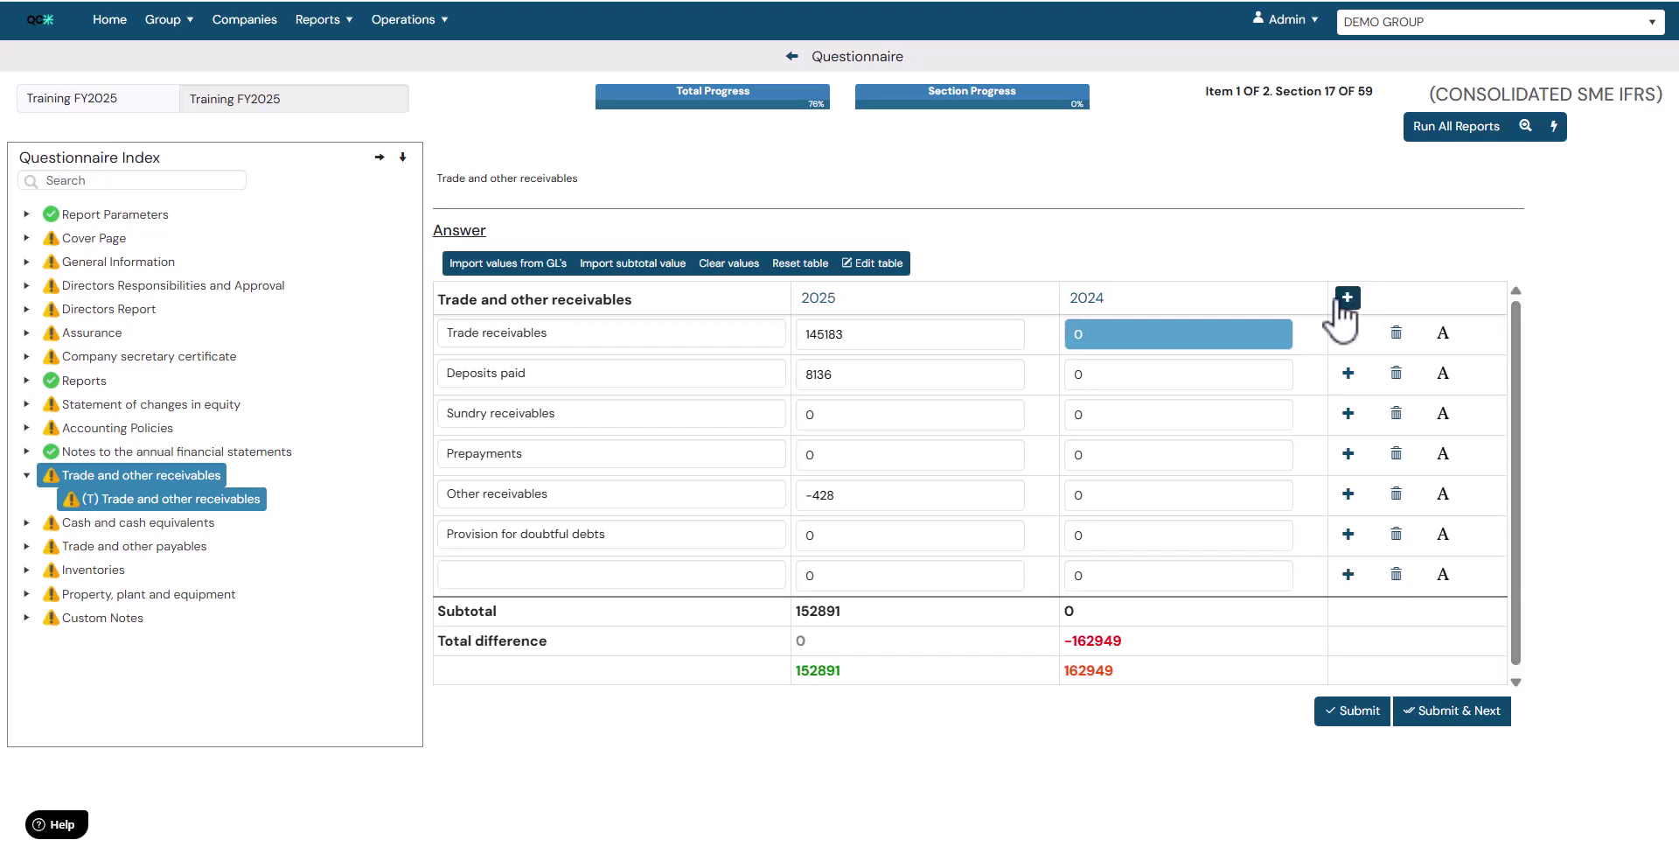
left_click(1396, 574)
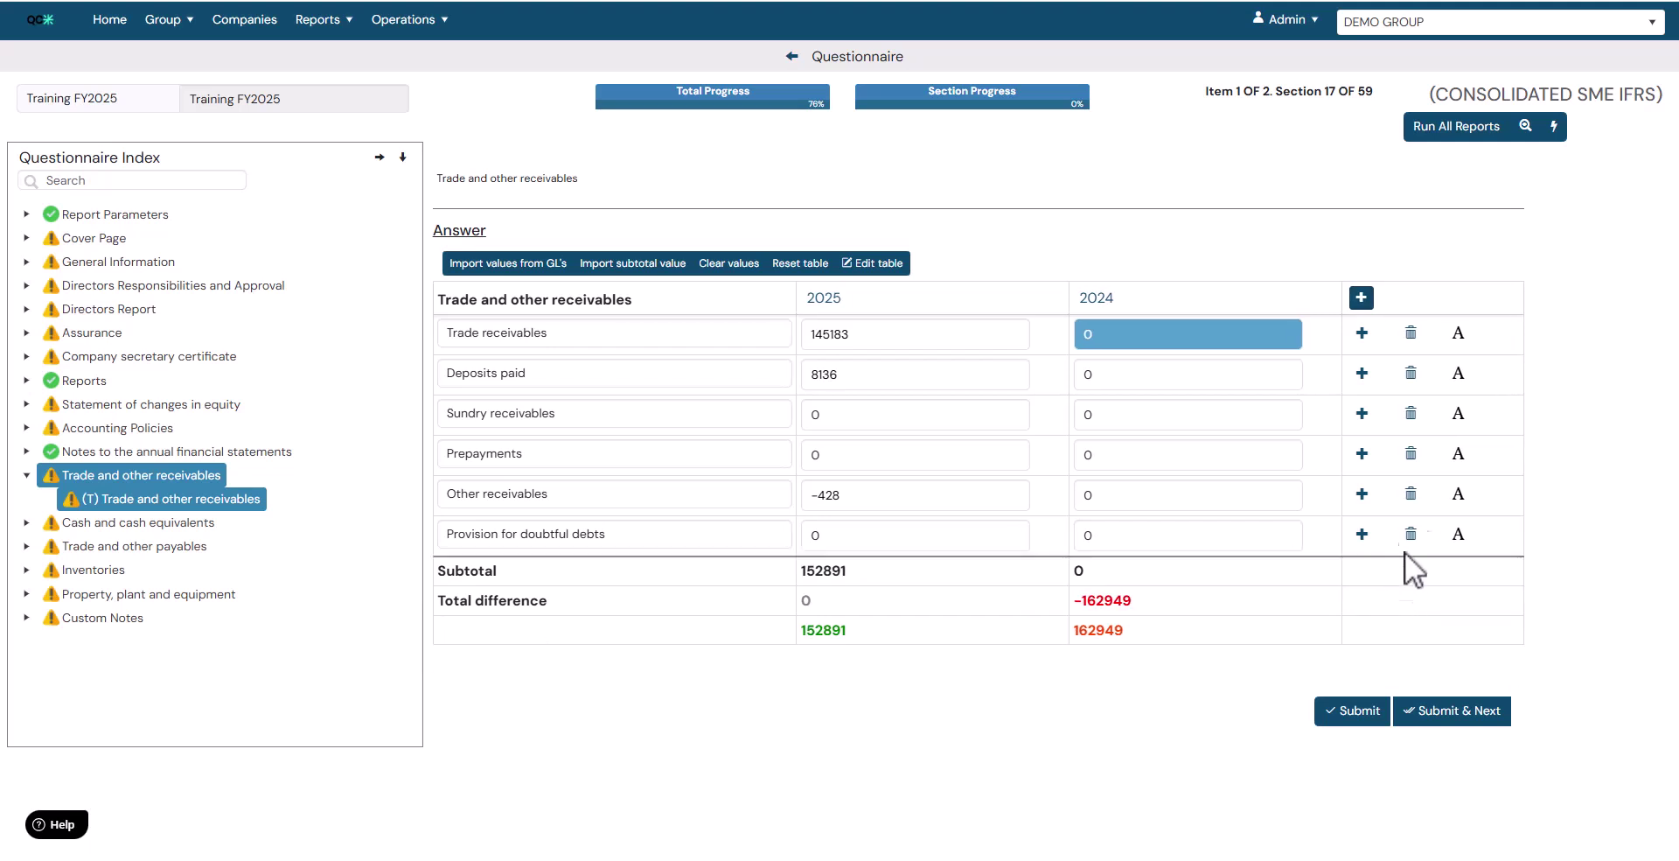
left_click(1362, 334)
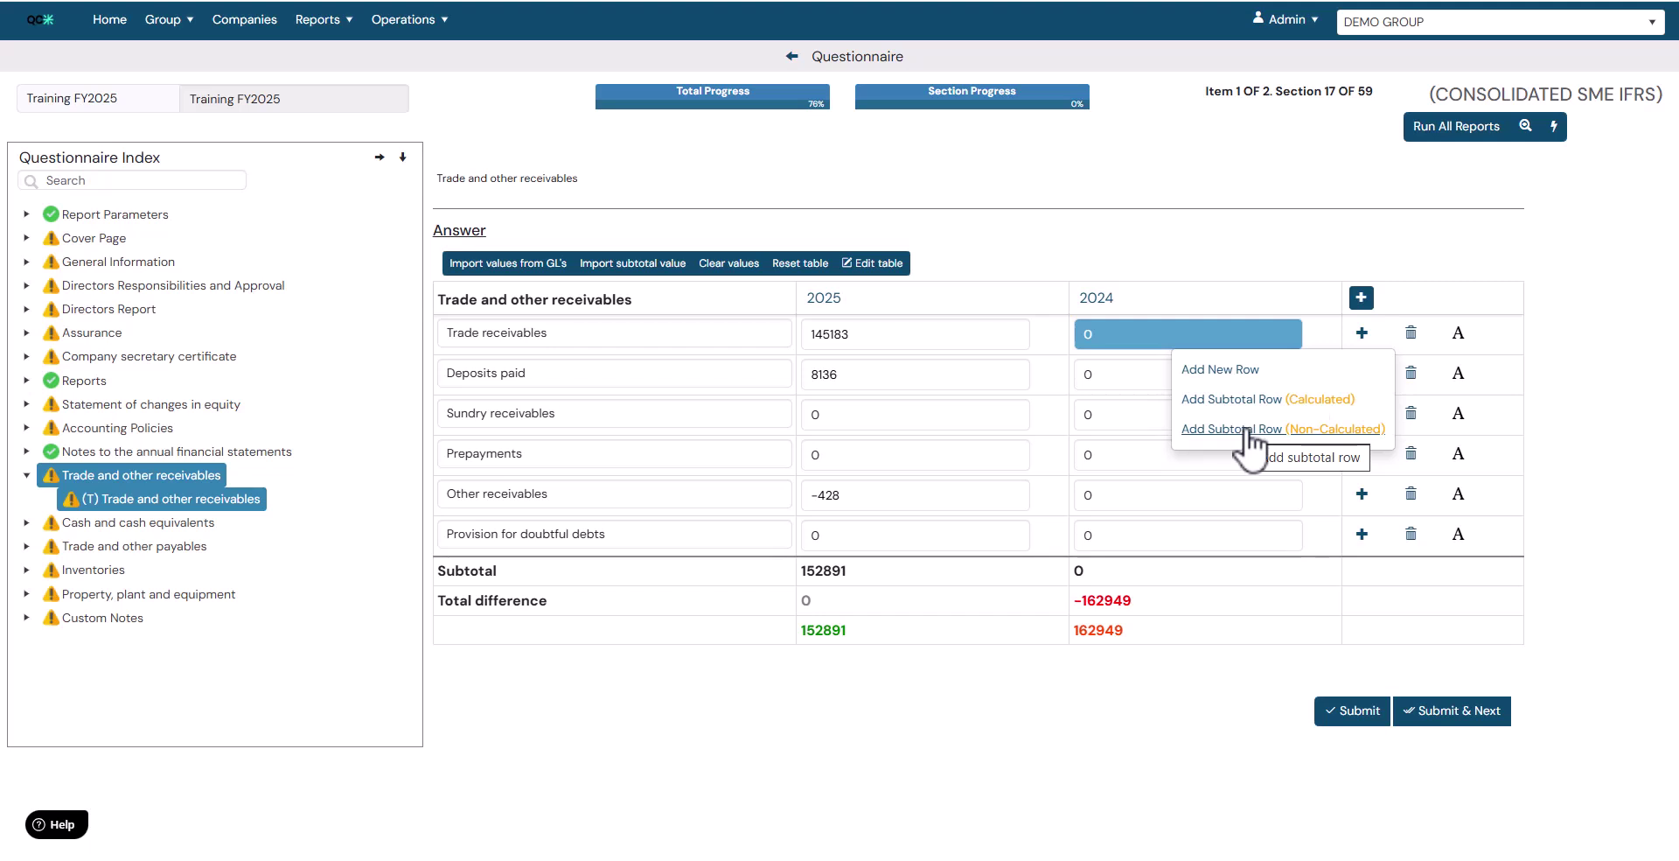
left_click(1621, 389)
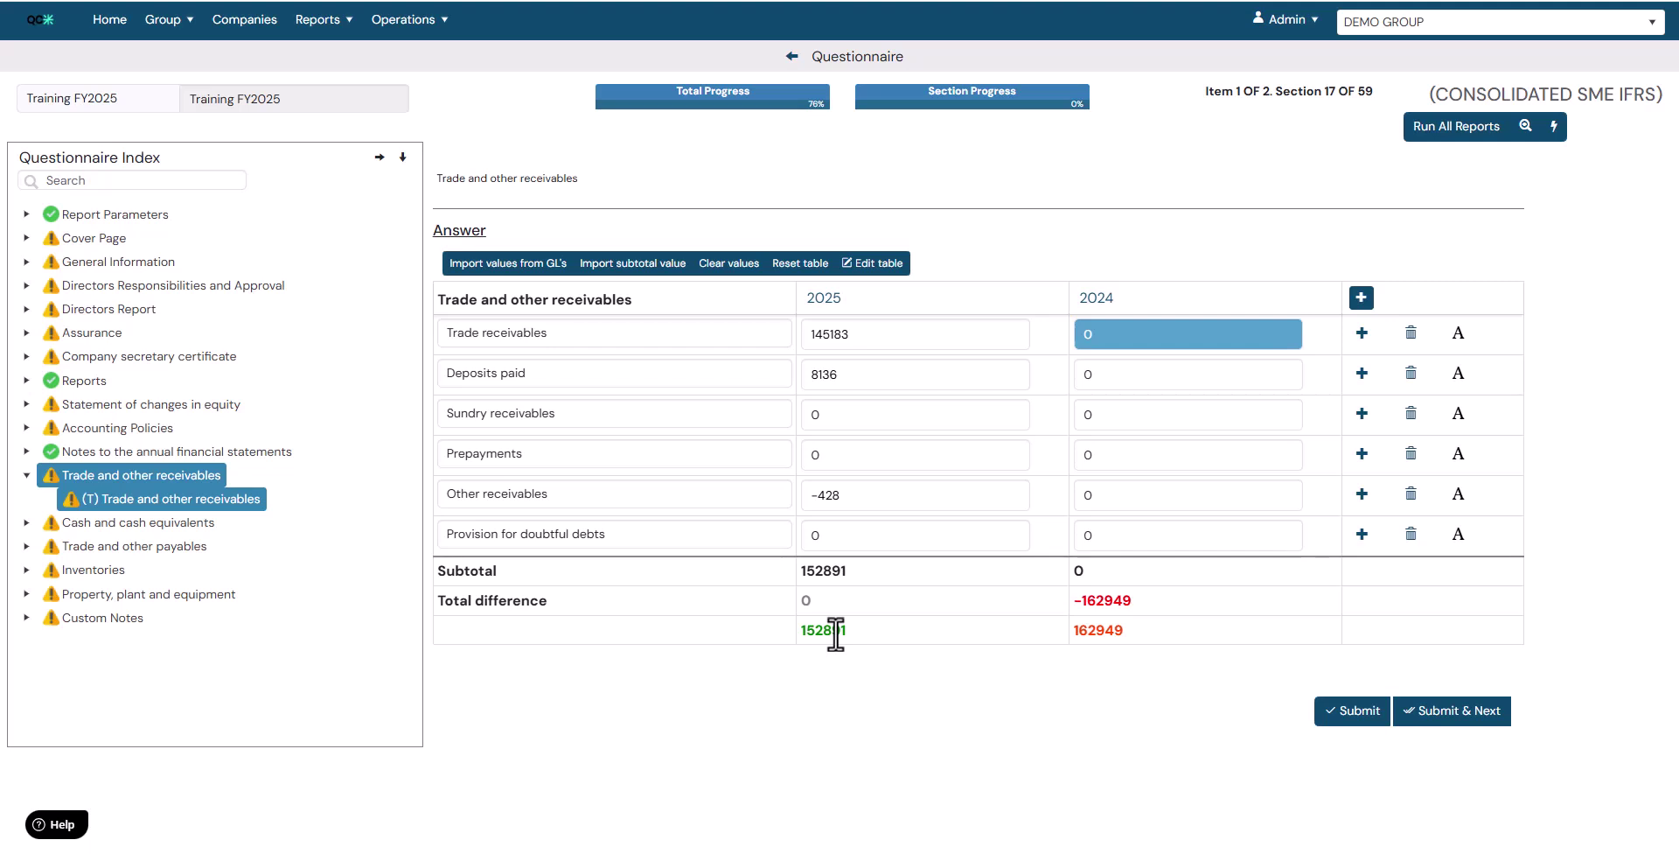
Inspect the rollups linked to the 2025 column and close the settings without changing them.
left_click(834, 302)
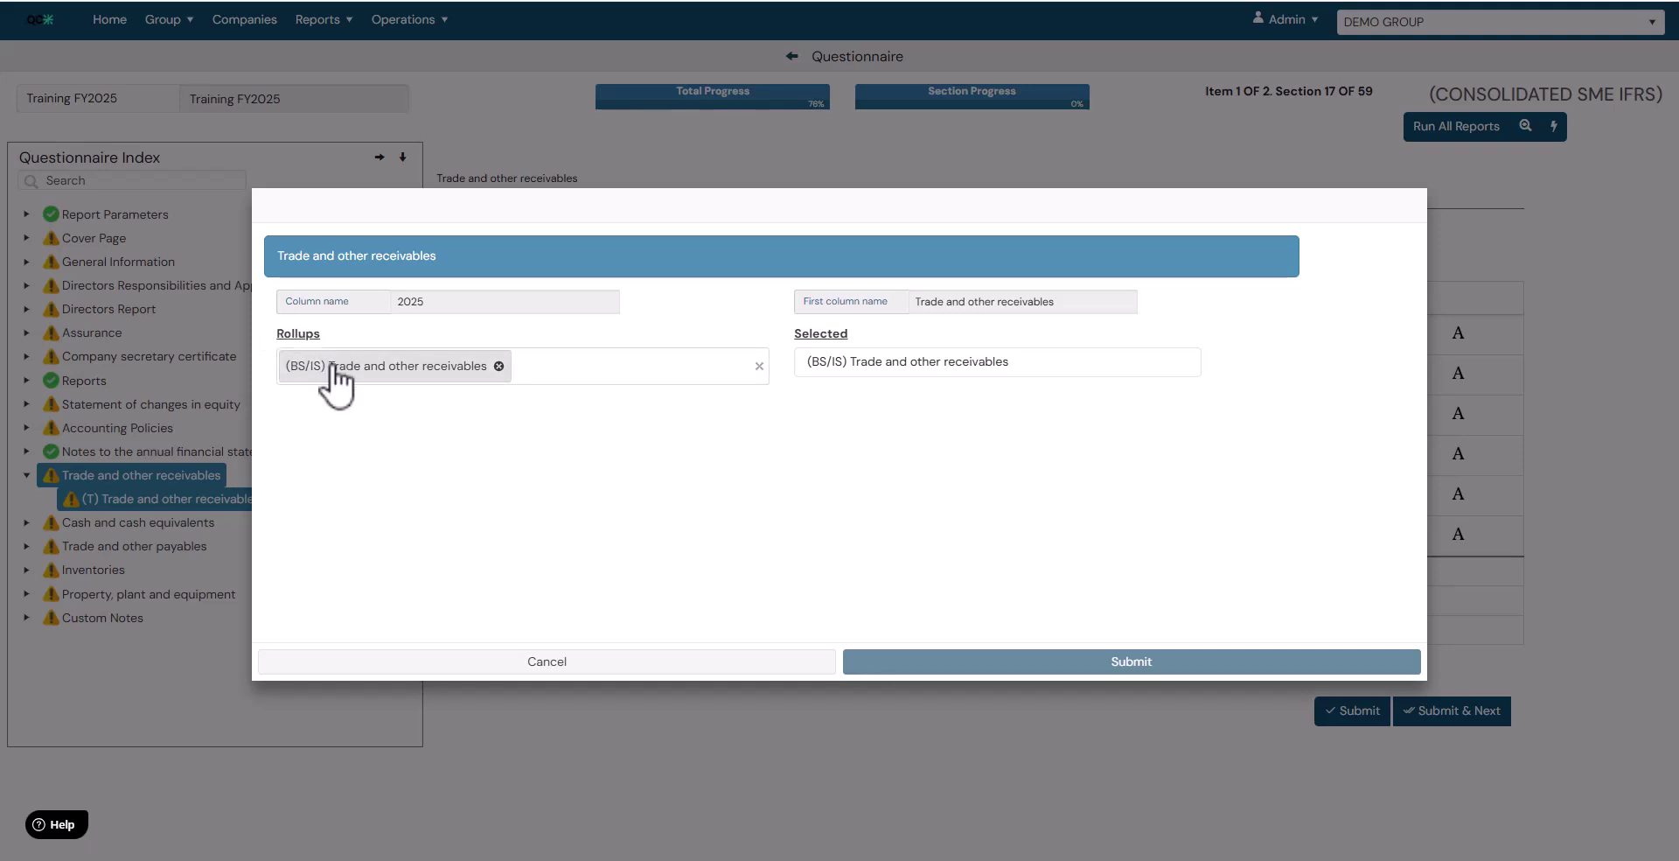
left_click(612, 372)
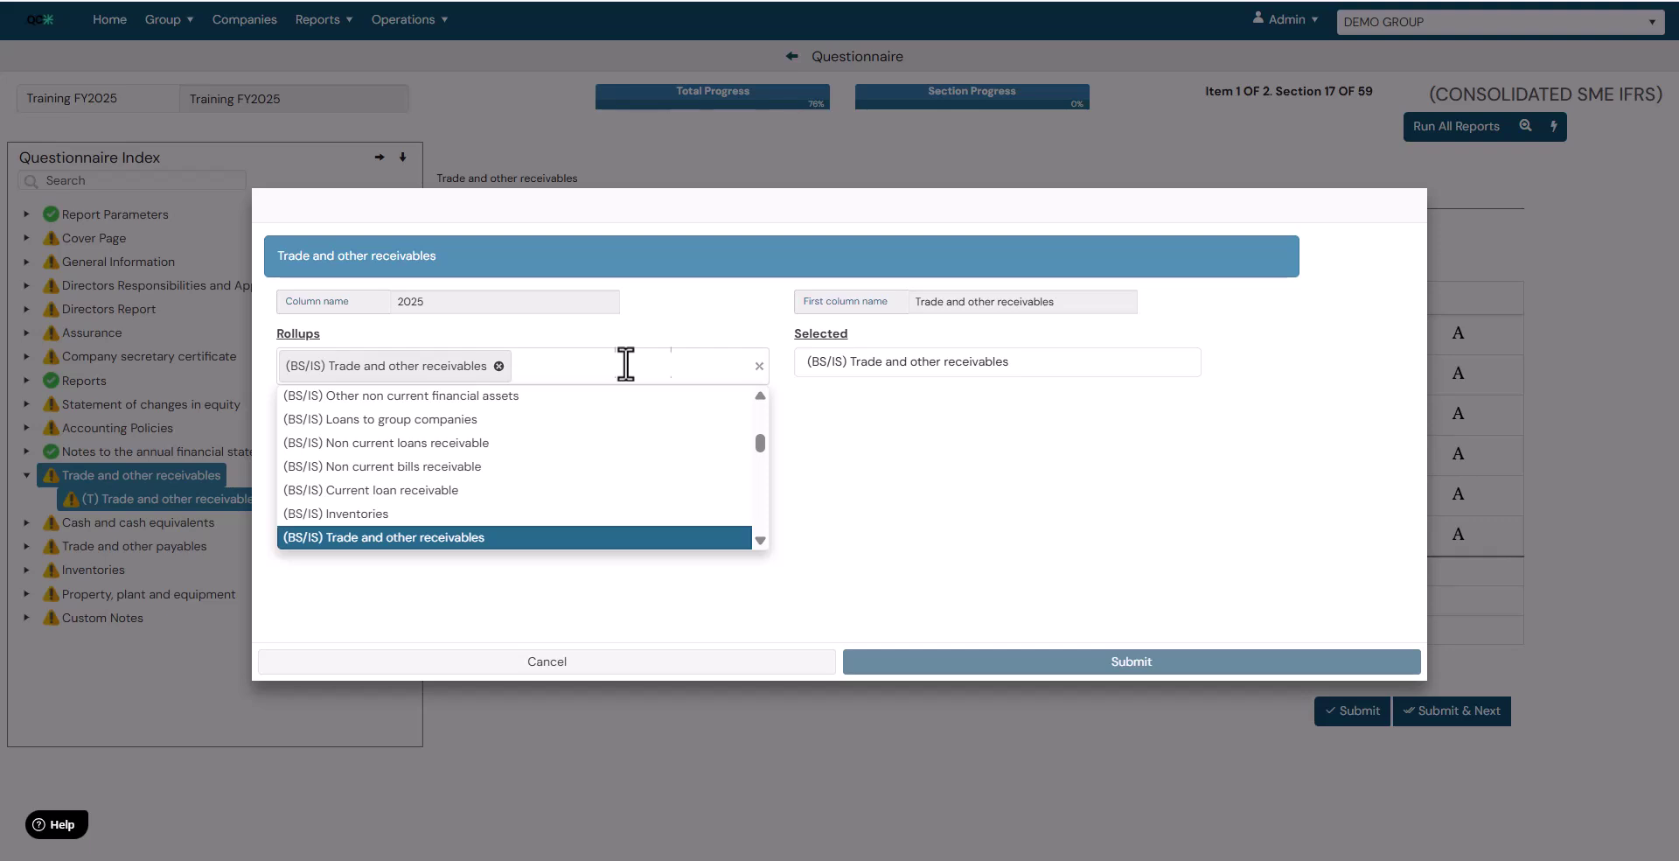
left_click(657, 665)
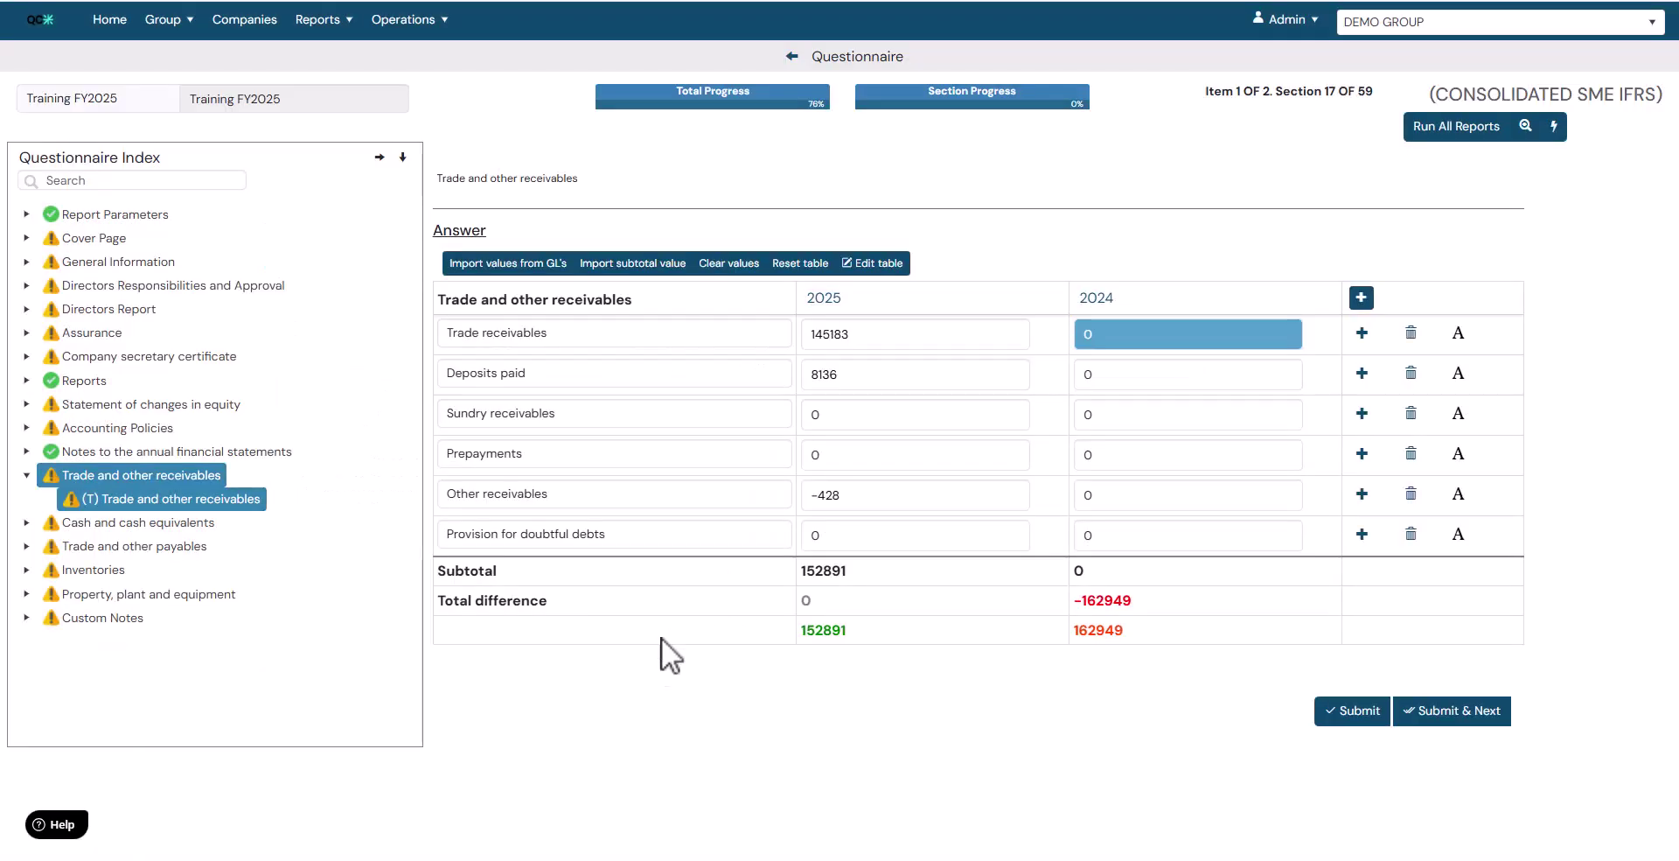
Review the general ledger accounts imported into the 2025 Trade receivables value and accept the existing selection.
left_click(916, 340)
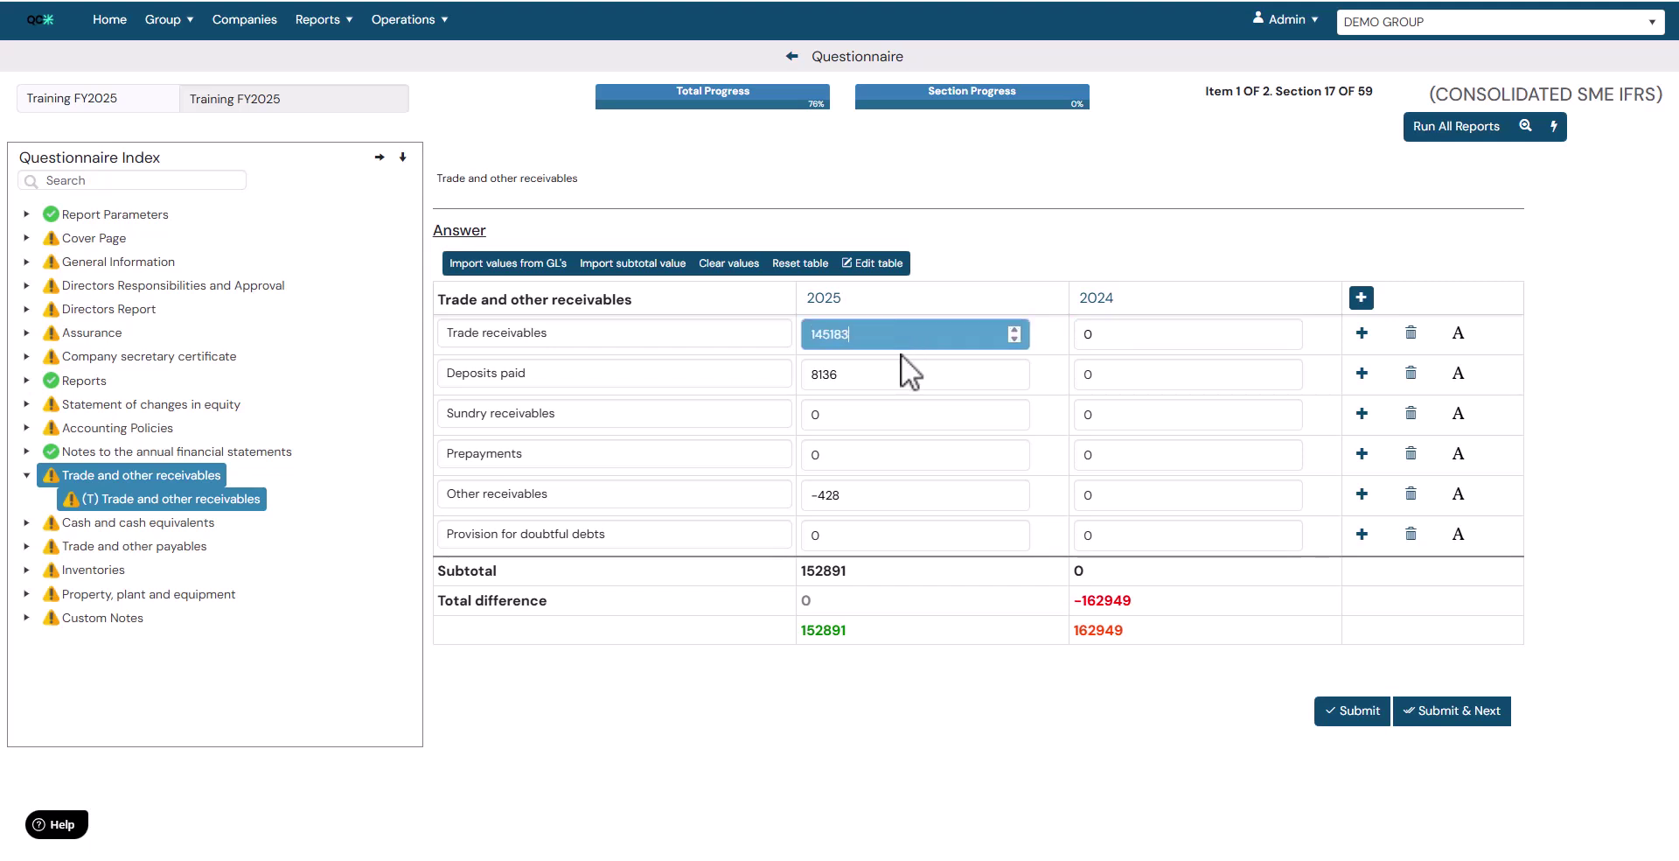
left_click(500, 265)
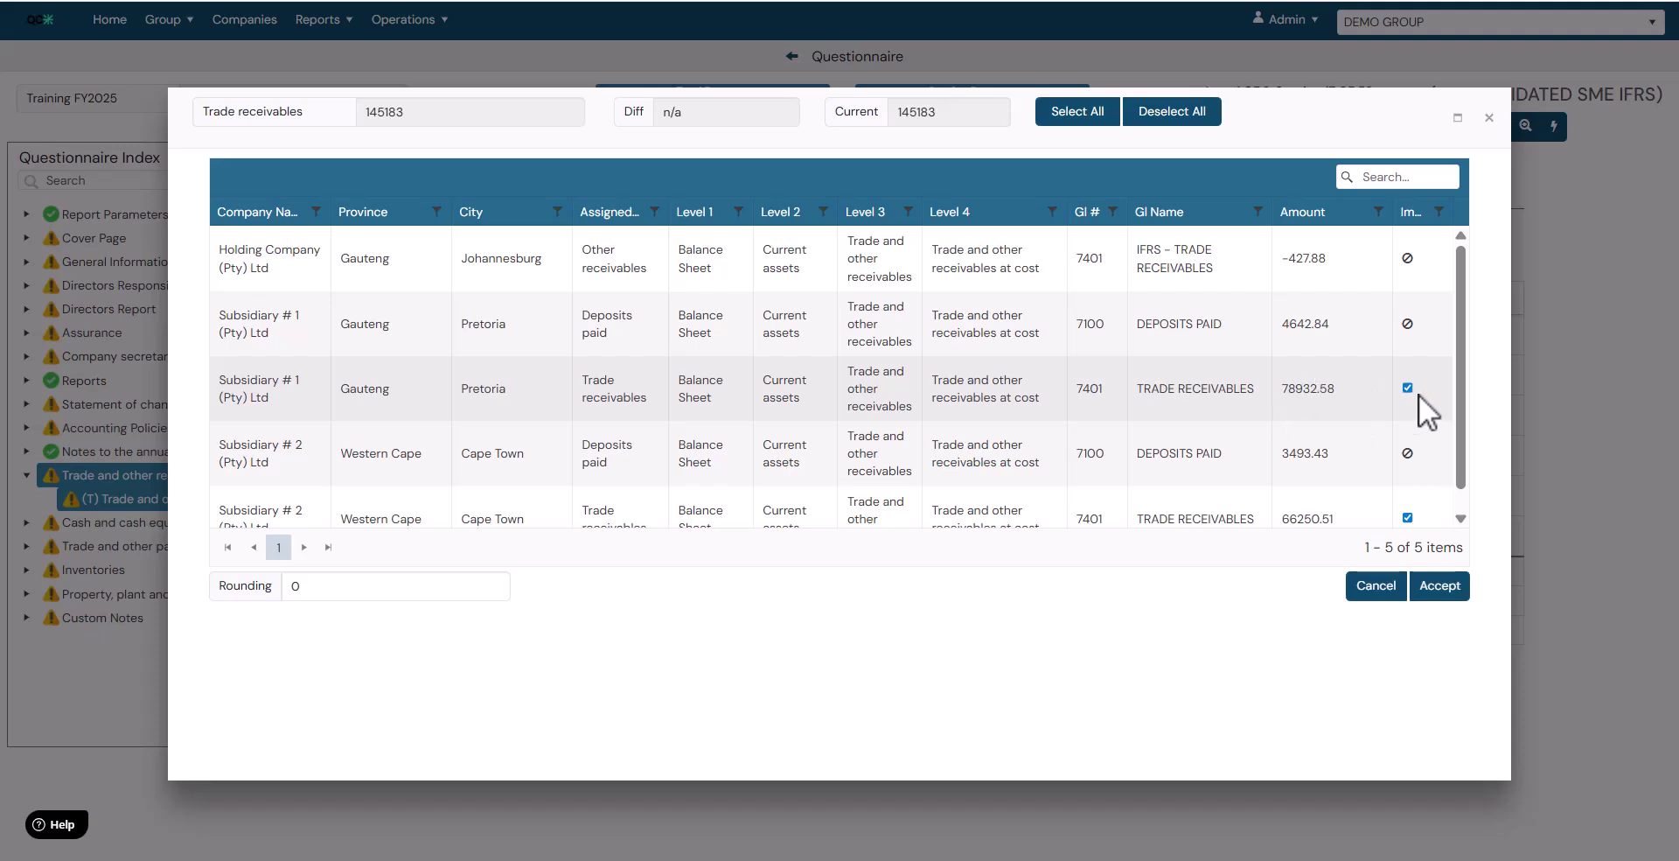
scroll(1430, 390, "down", 1)
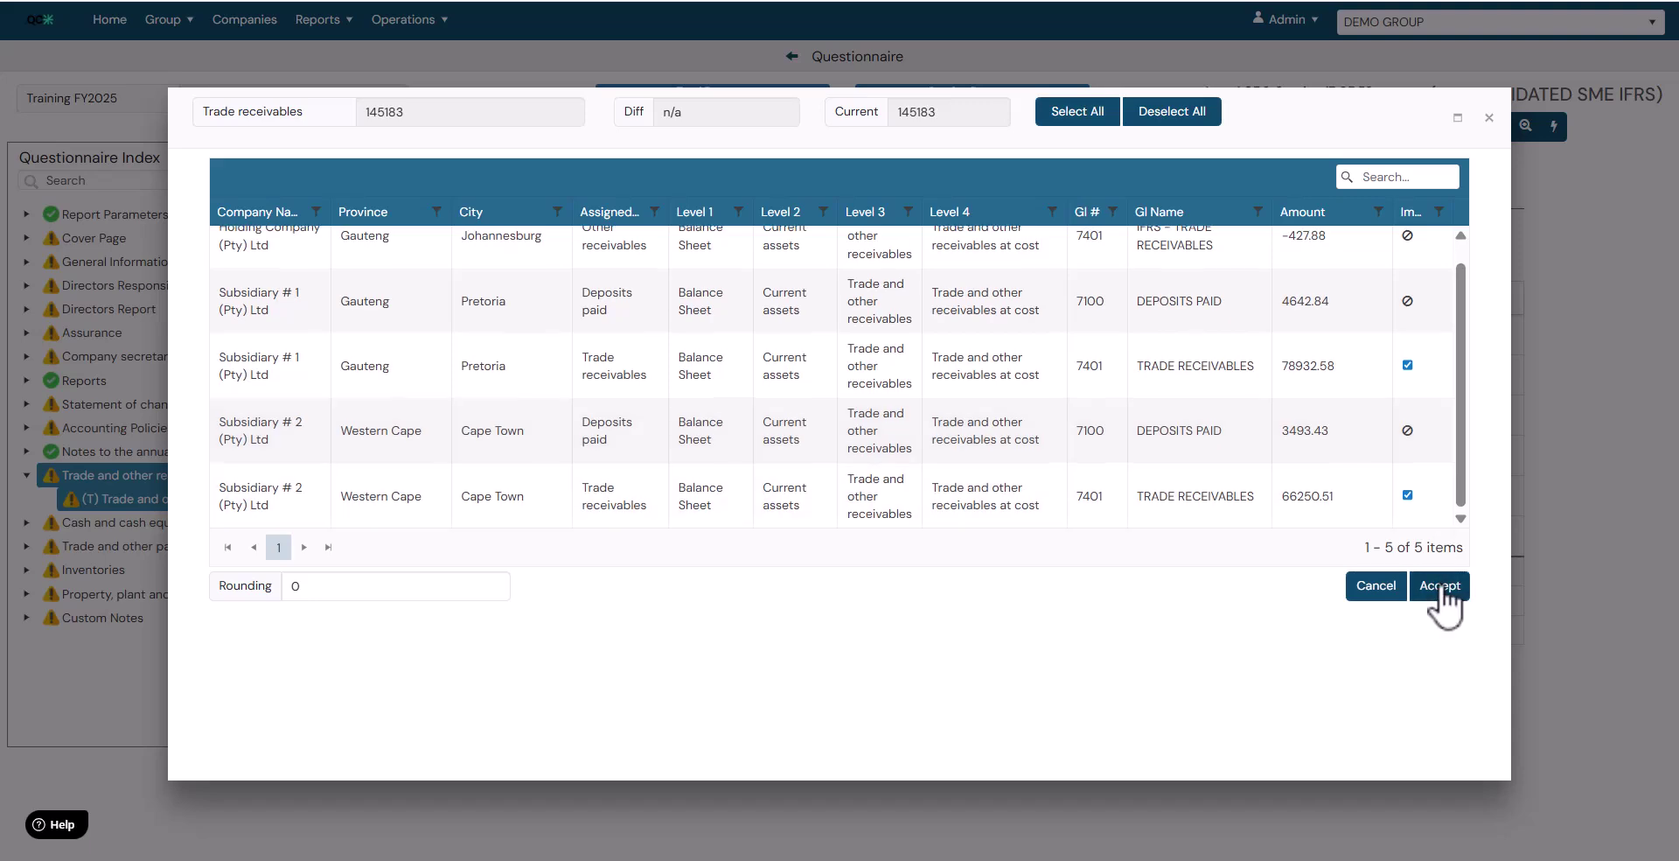
left_click(1439, 588)
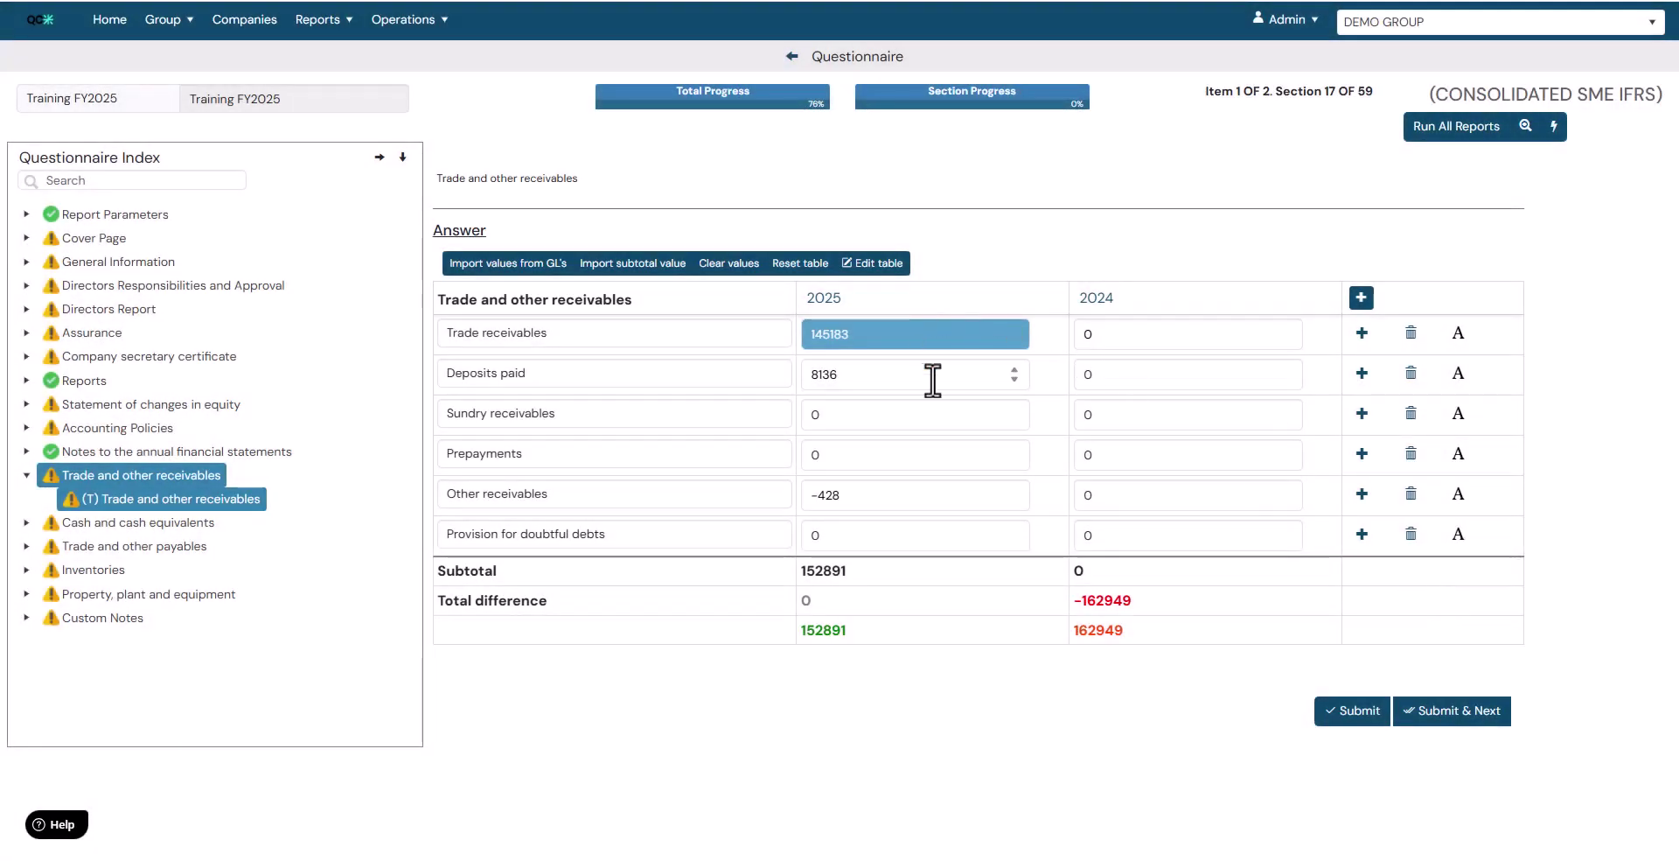
Review the general ledger accounts imported into the 2025 Deposits paid value and accept the existing selection.
left_click(923, 380)
left_click(494, 263)
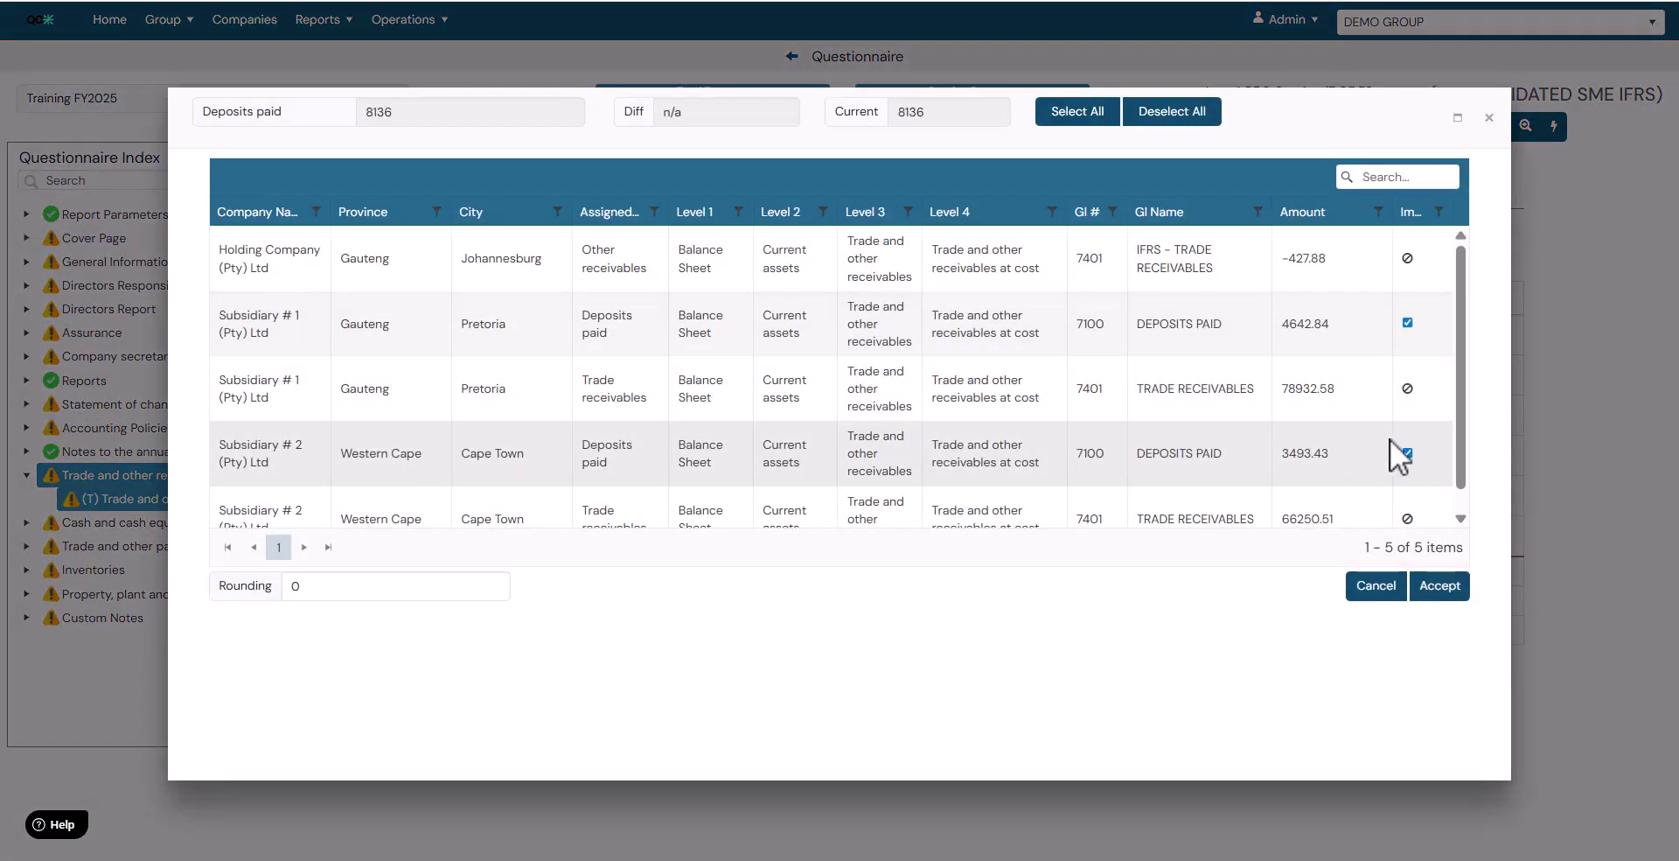
left_click(1434, 585)
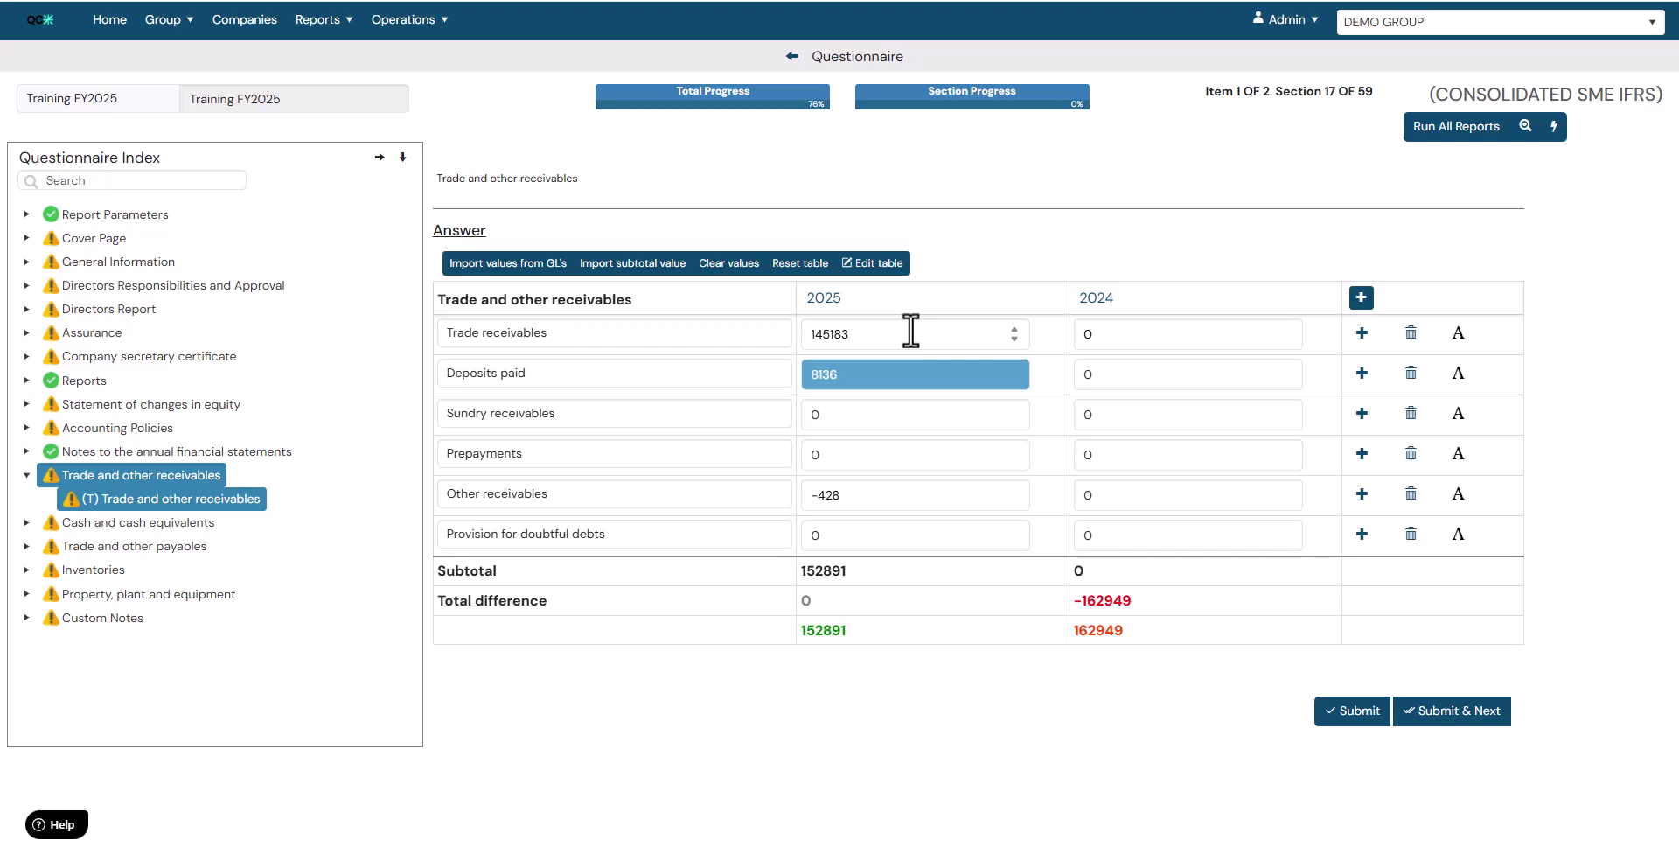
Open the GL import for the 2024 Trade receivables value and filter GL Name to contain TRADE RECEIVABLES.
left_click(1148, 339)
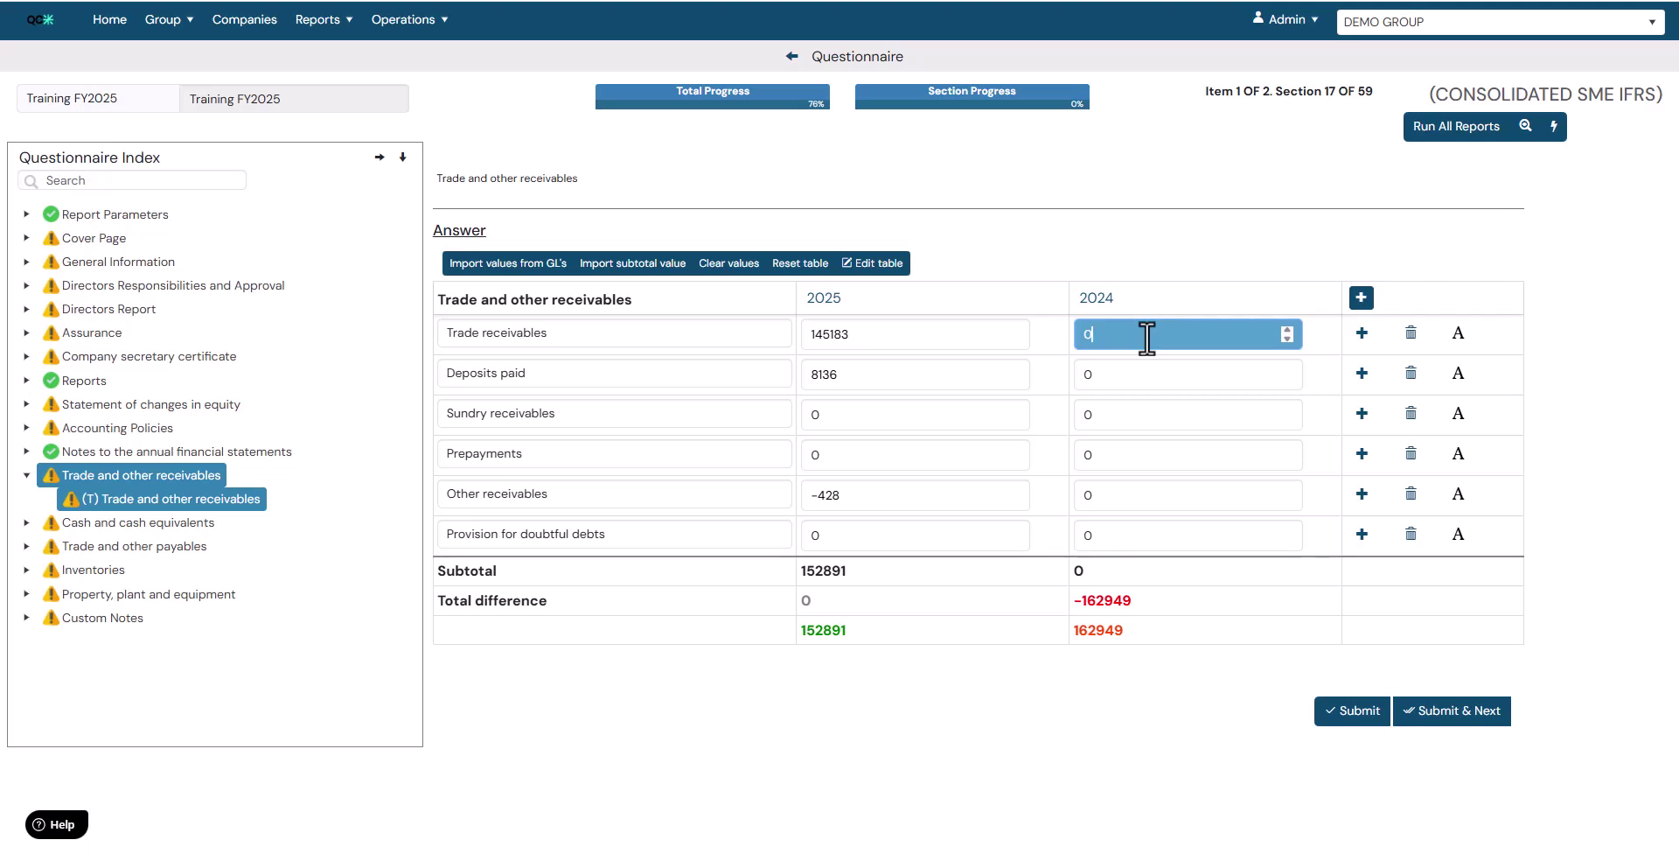
left_click(495, 262)
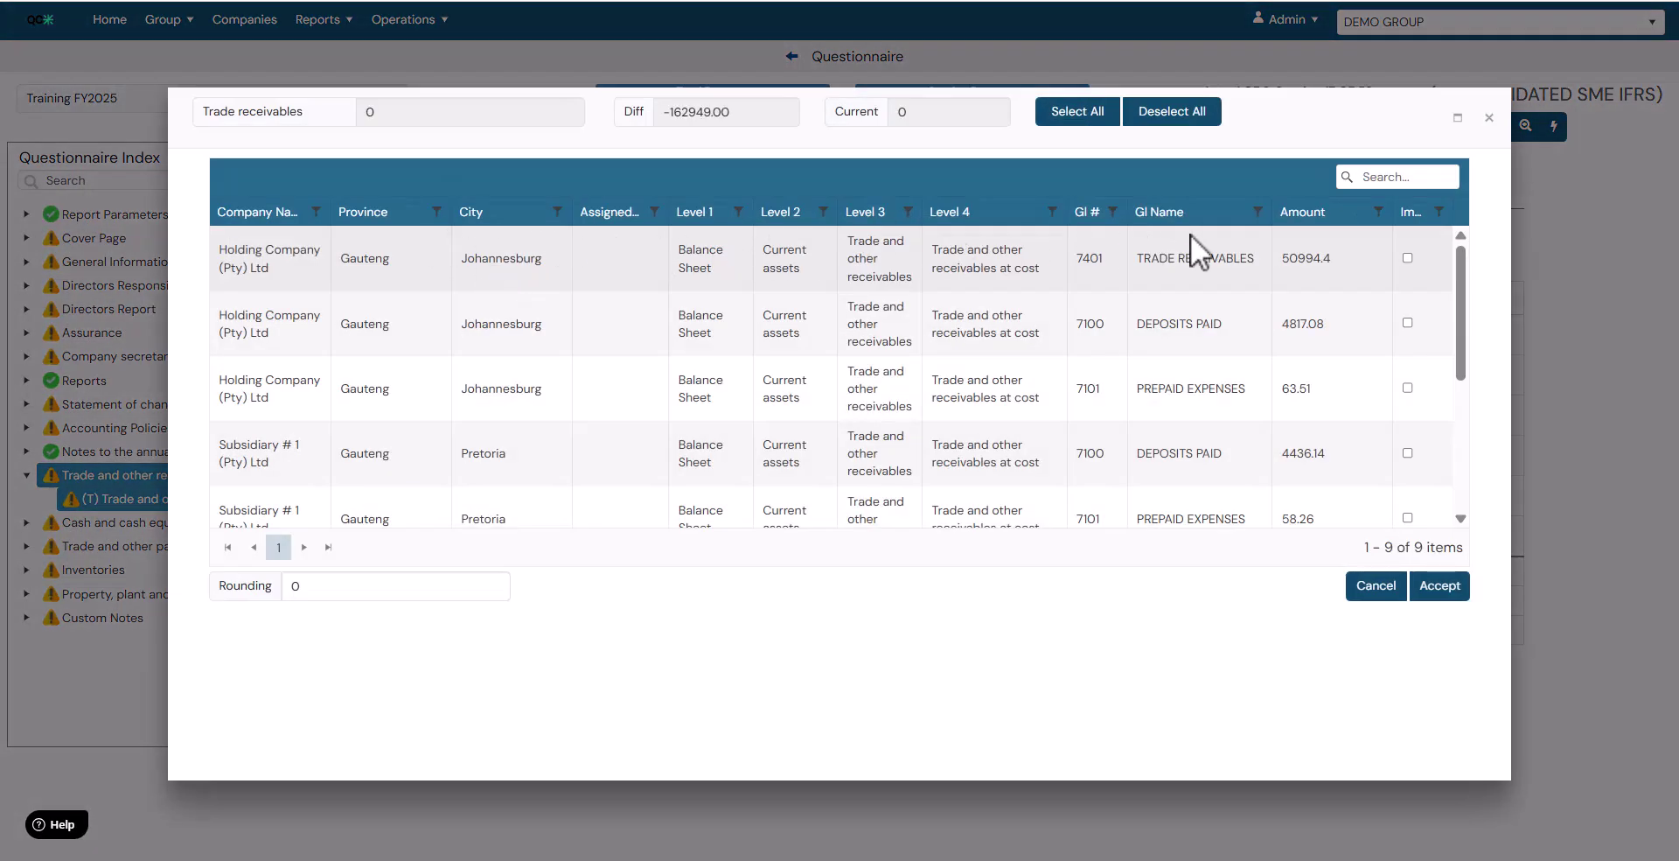
left_click(1257, 212)
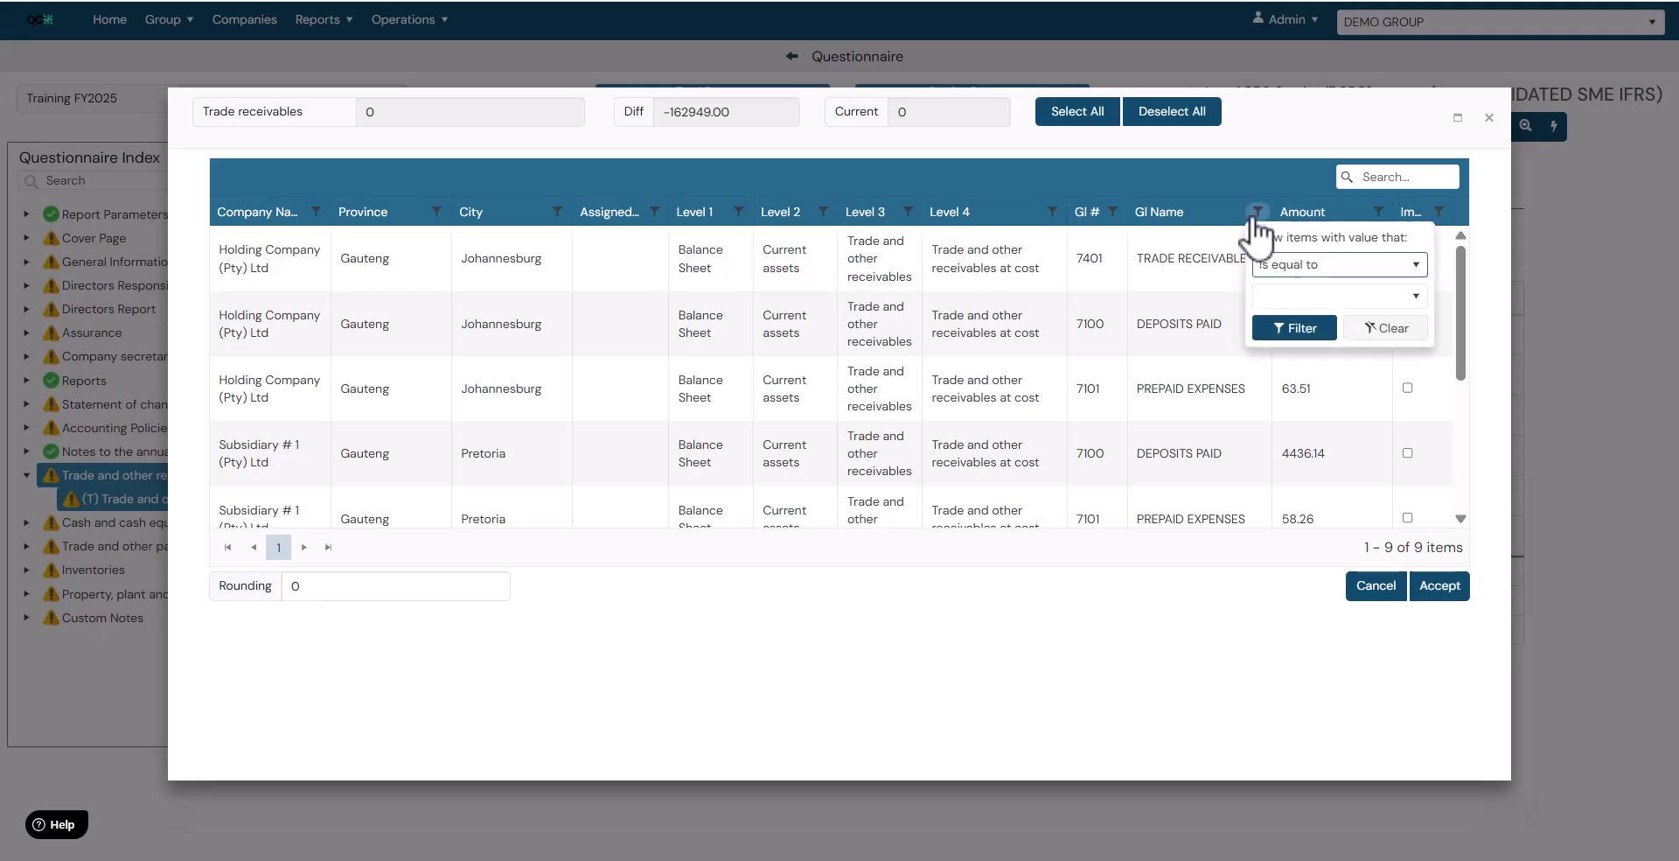
left_click(1325, 265)
left_click(1310, 314)
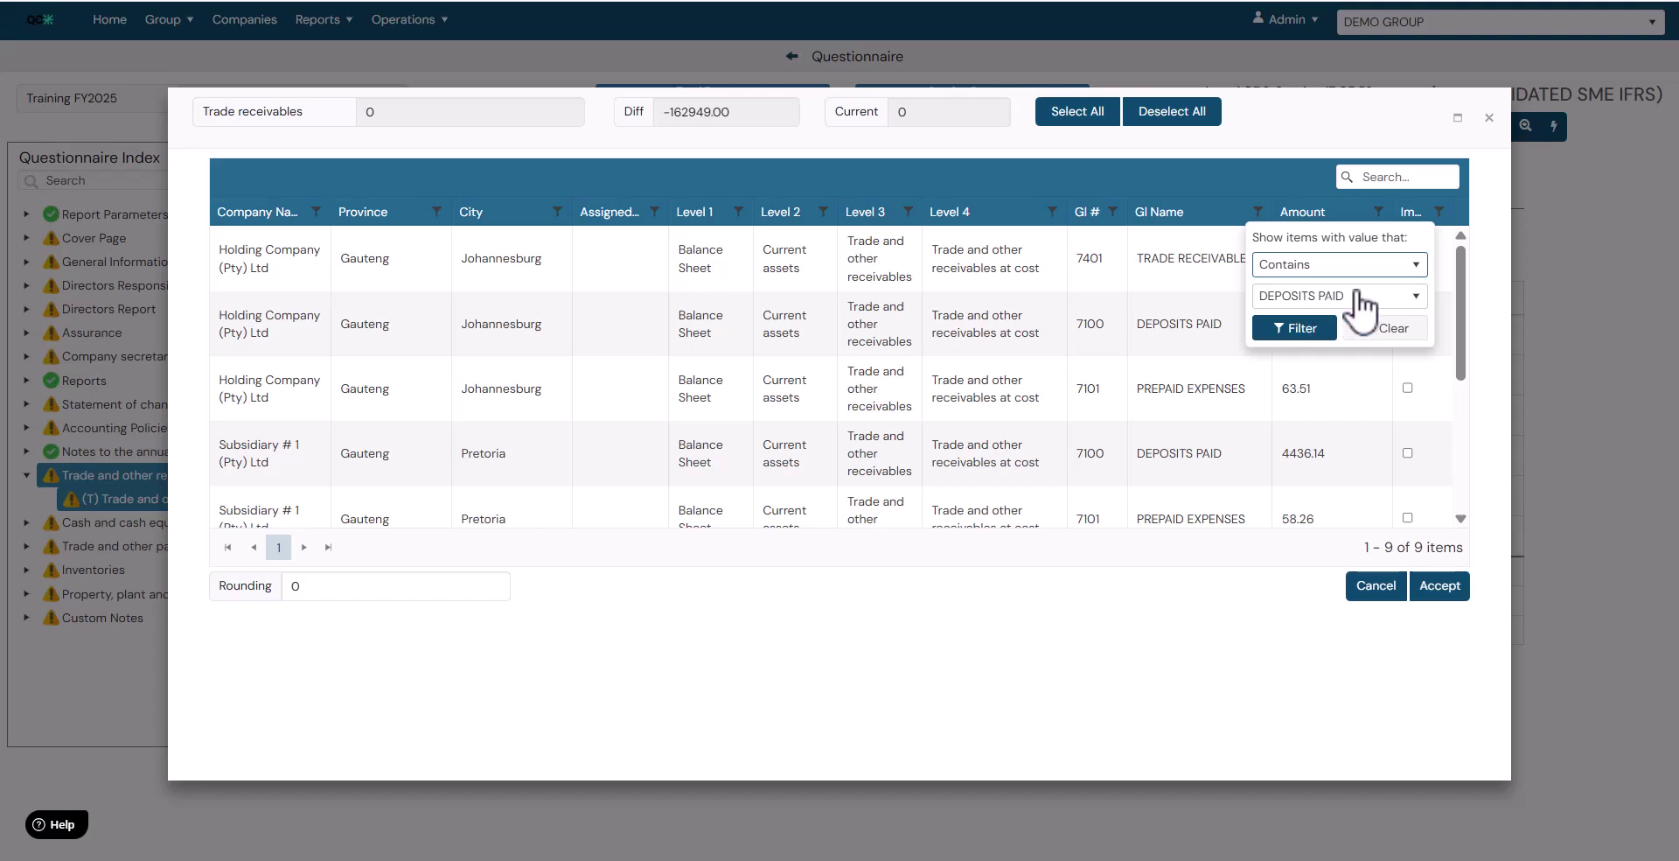
left_click(1393, 298)
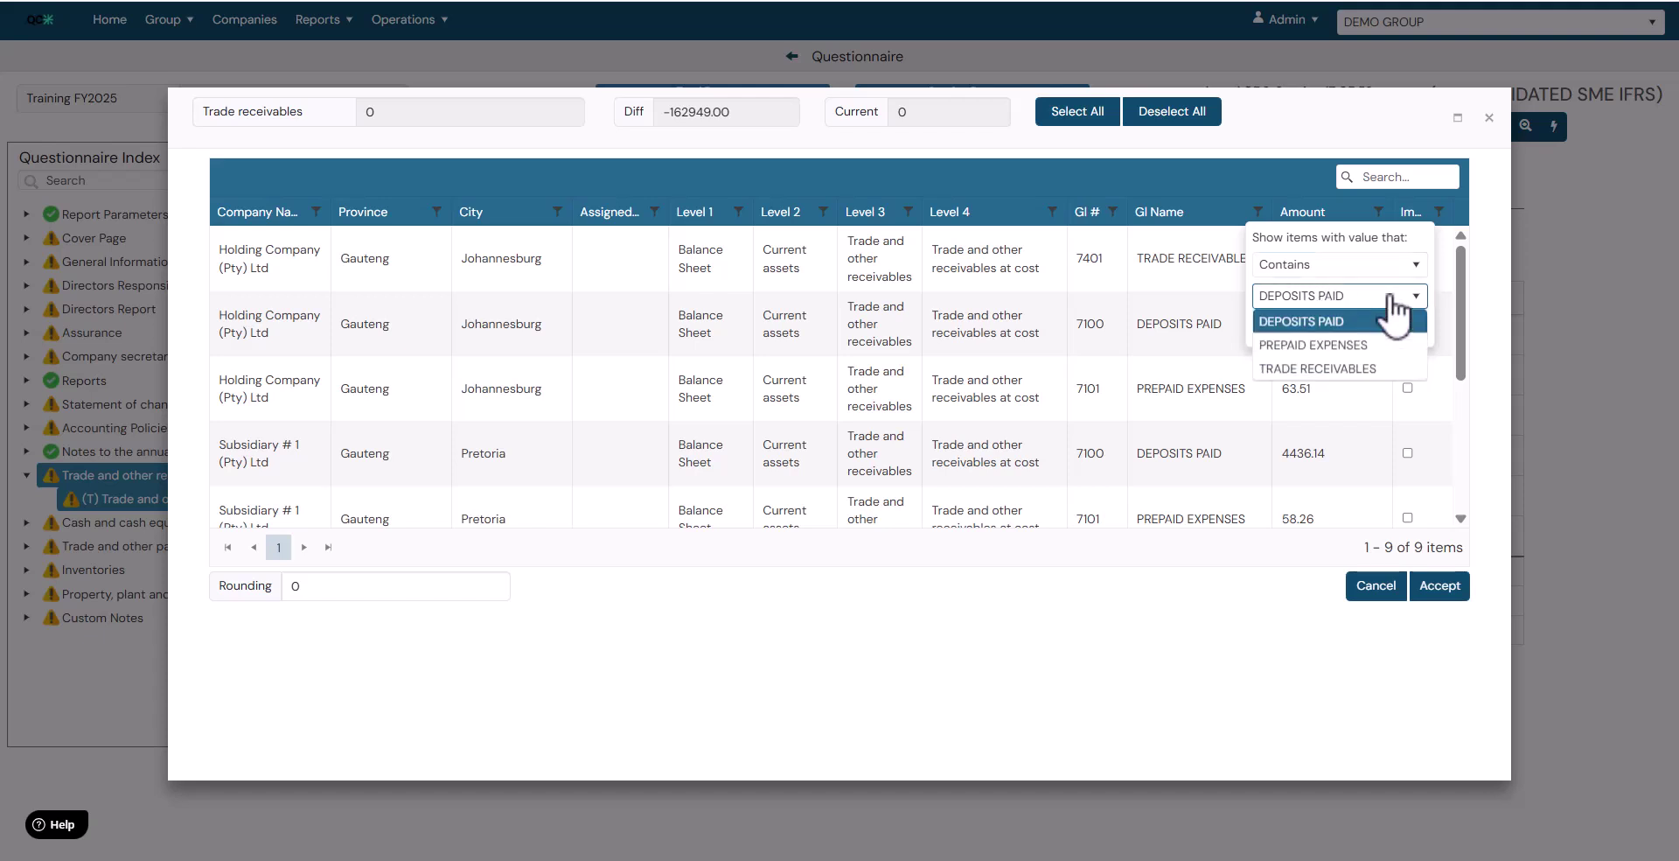
left_click(1329, 368)
left_click(1300, 330)
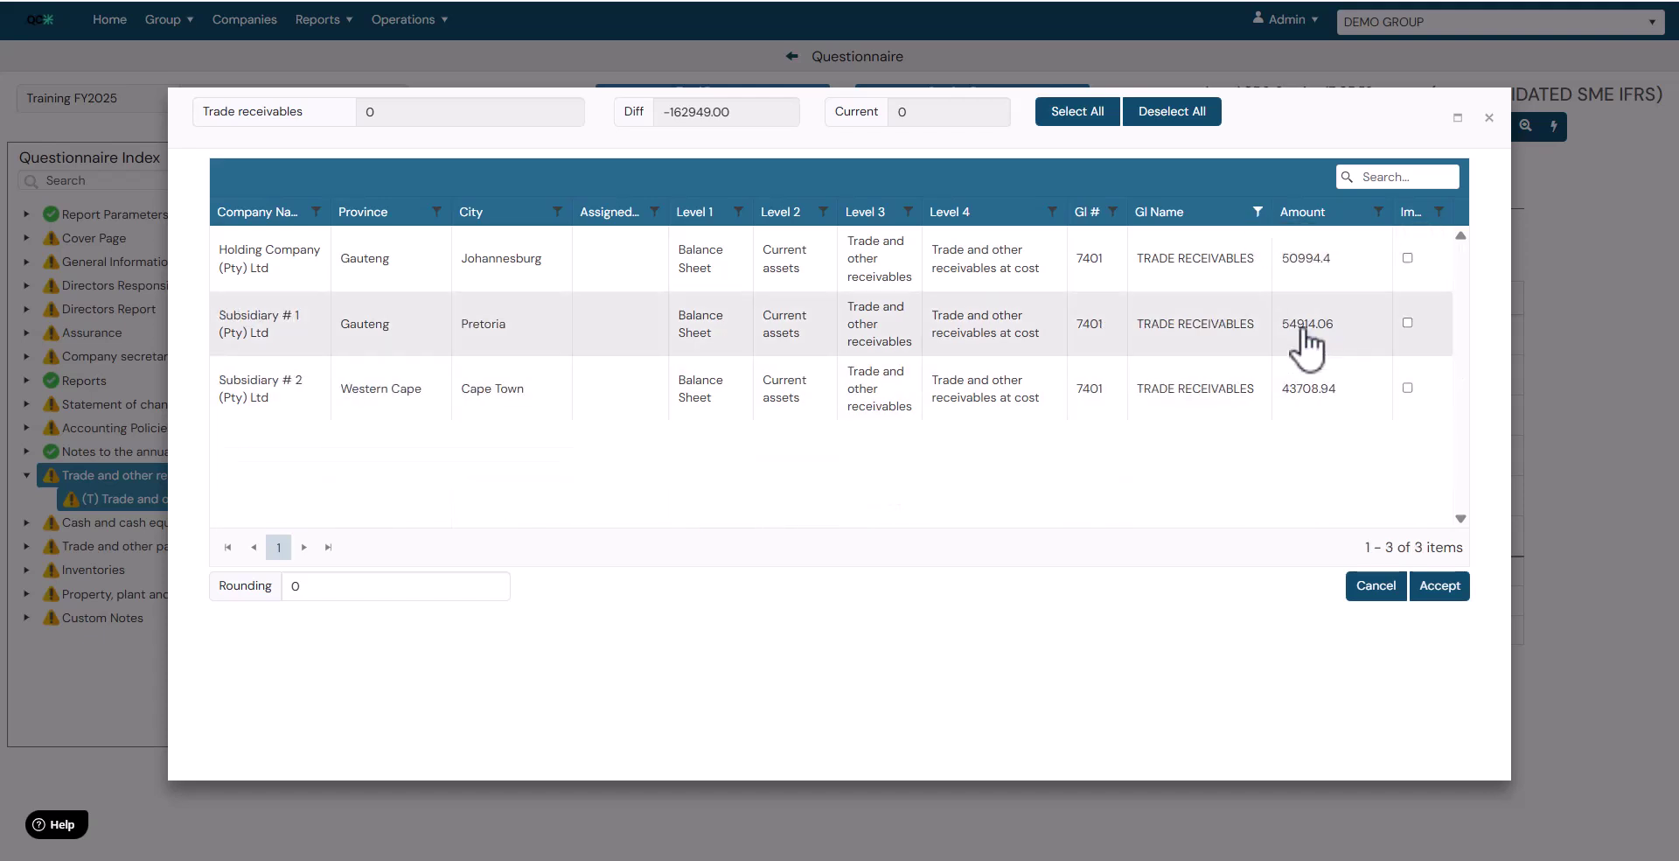
Include the trade receivables accounts of Holding Company, Subsidiary # 1 and Subsidiary # 2 and accept the import.
left_click(1408, 258)
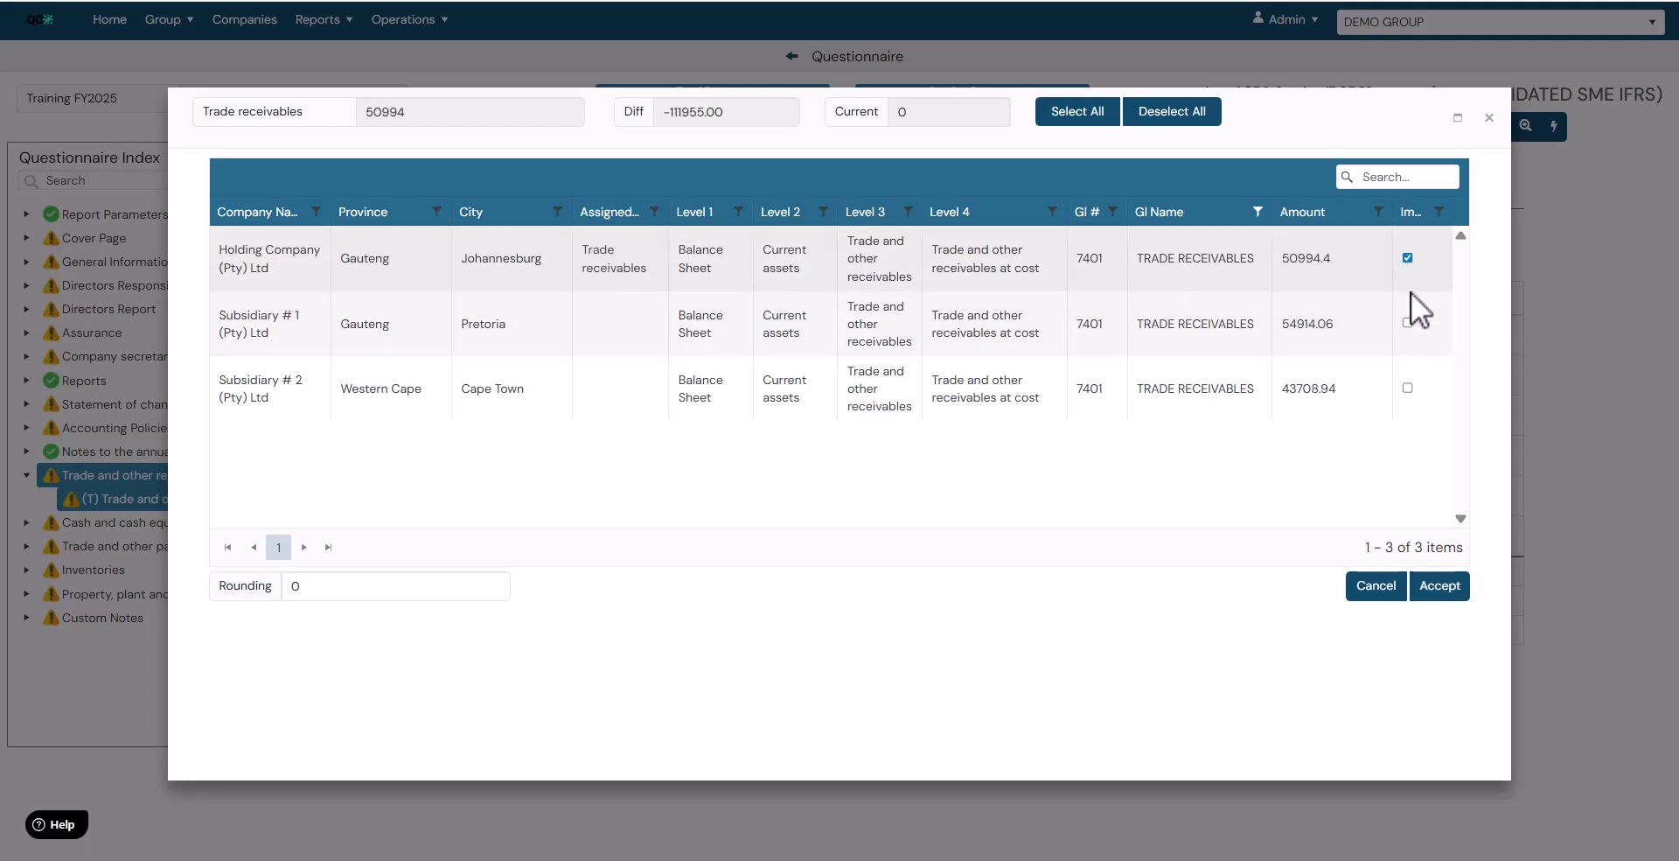
left_click(1408, 323)
left_click(1409, 387)
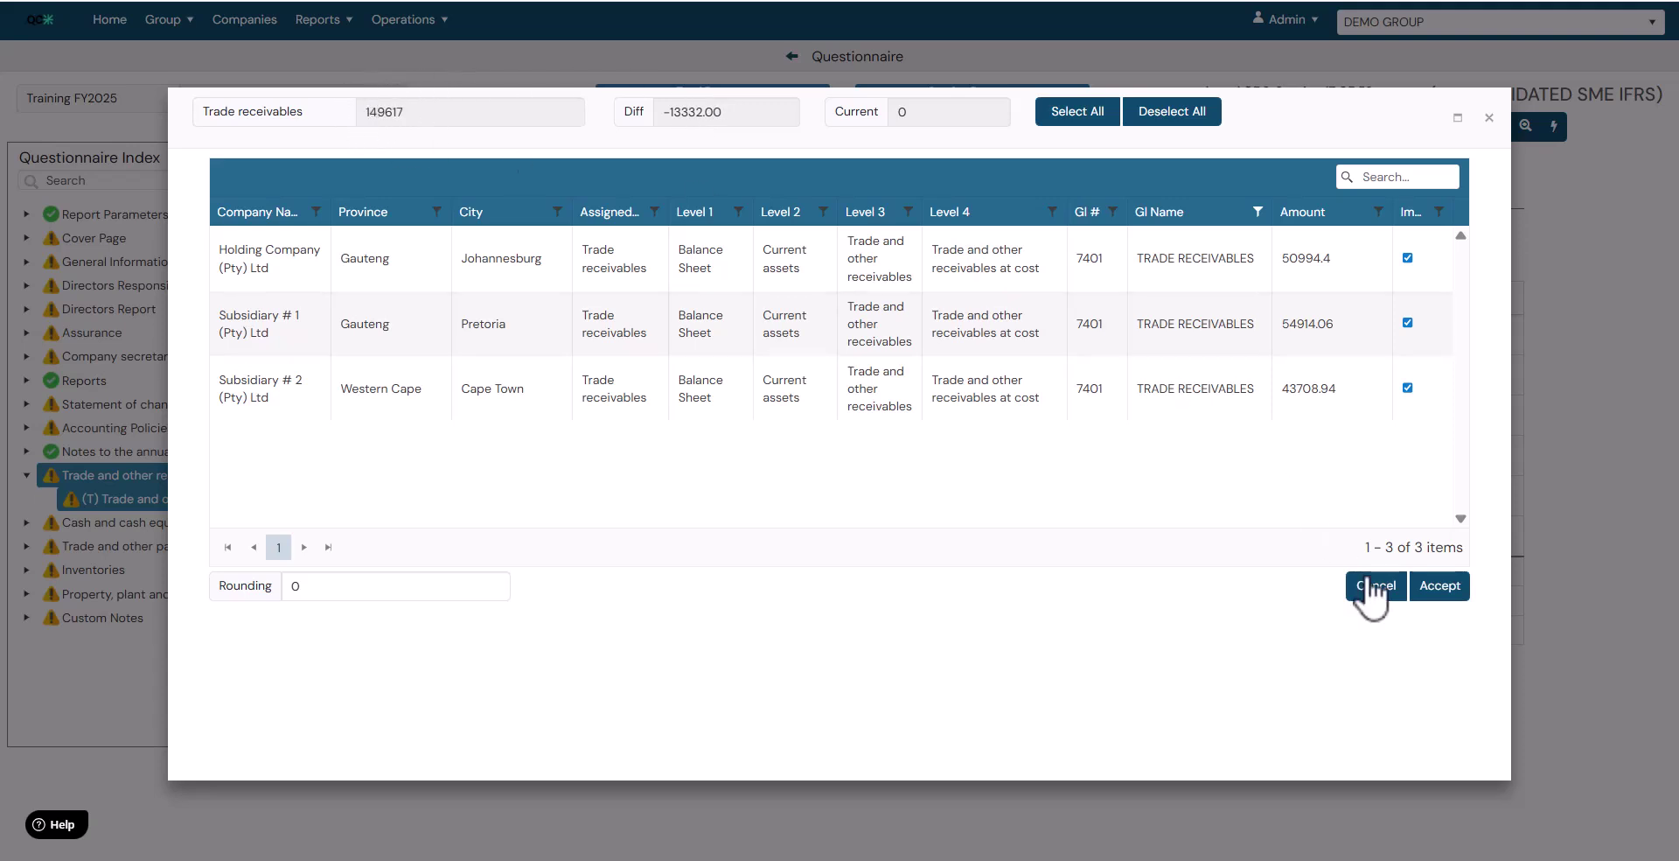
left_click(1443, 587)
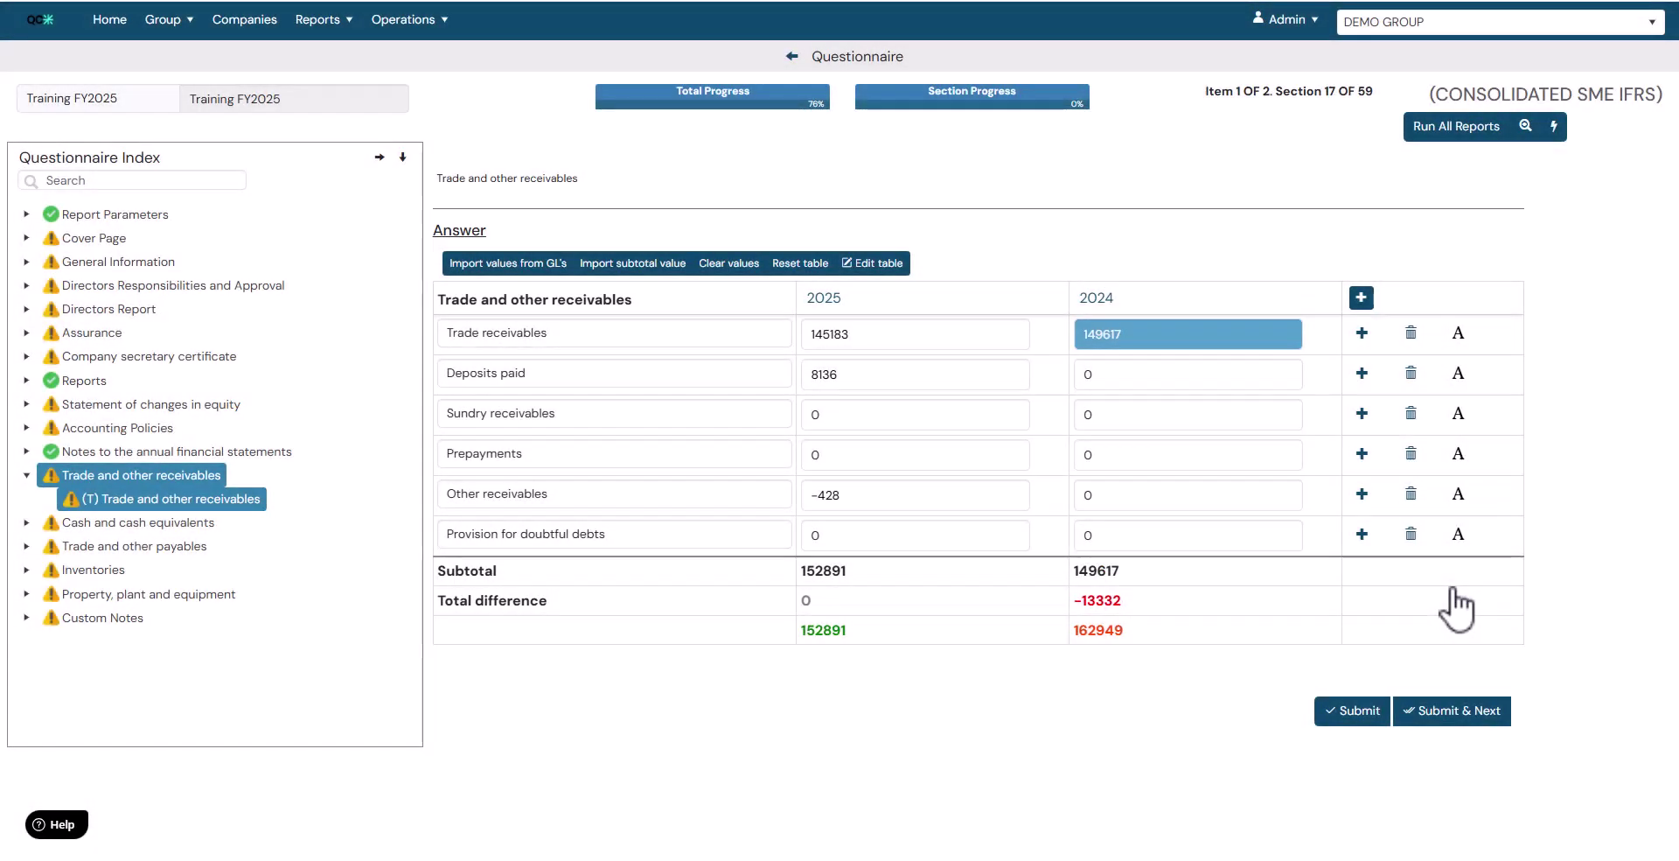
Open the GL import for the 2024 Deposits paid value.
left_click(1153, 377)
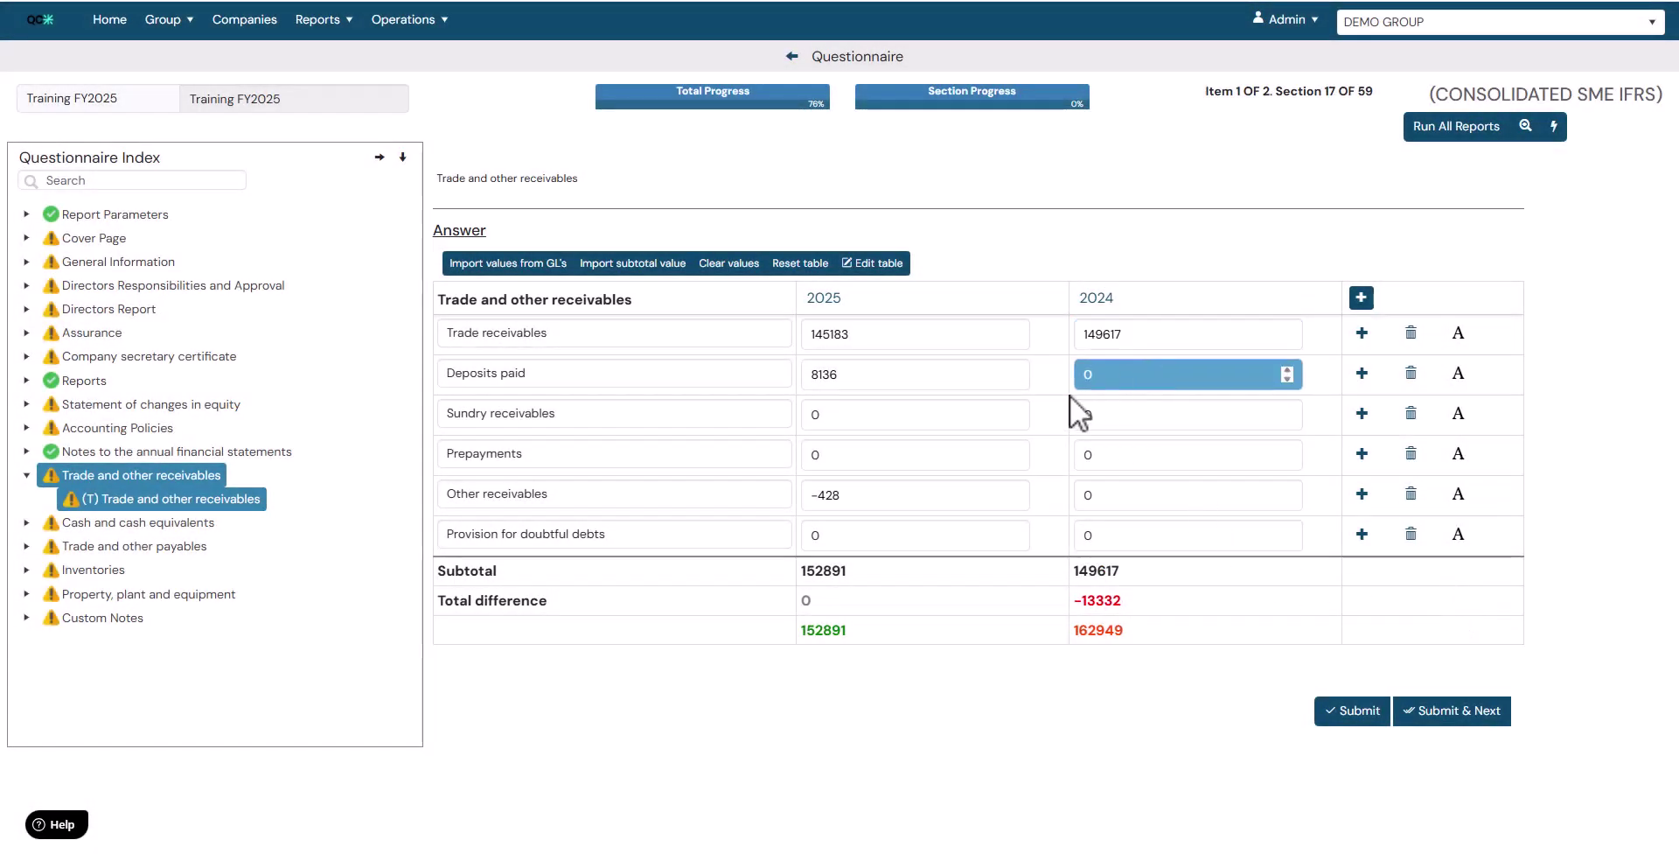
left_click(480, 264)
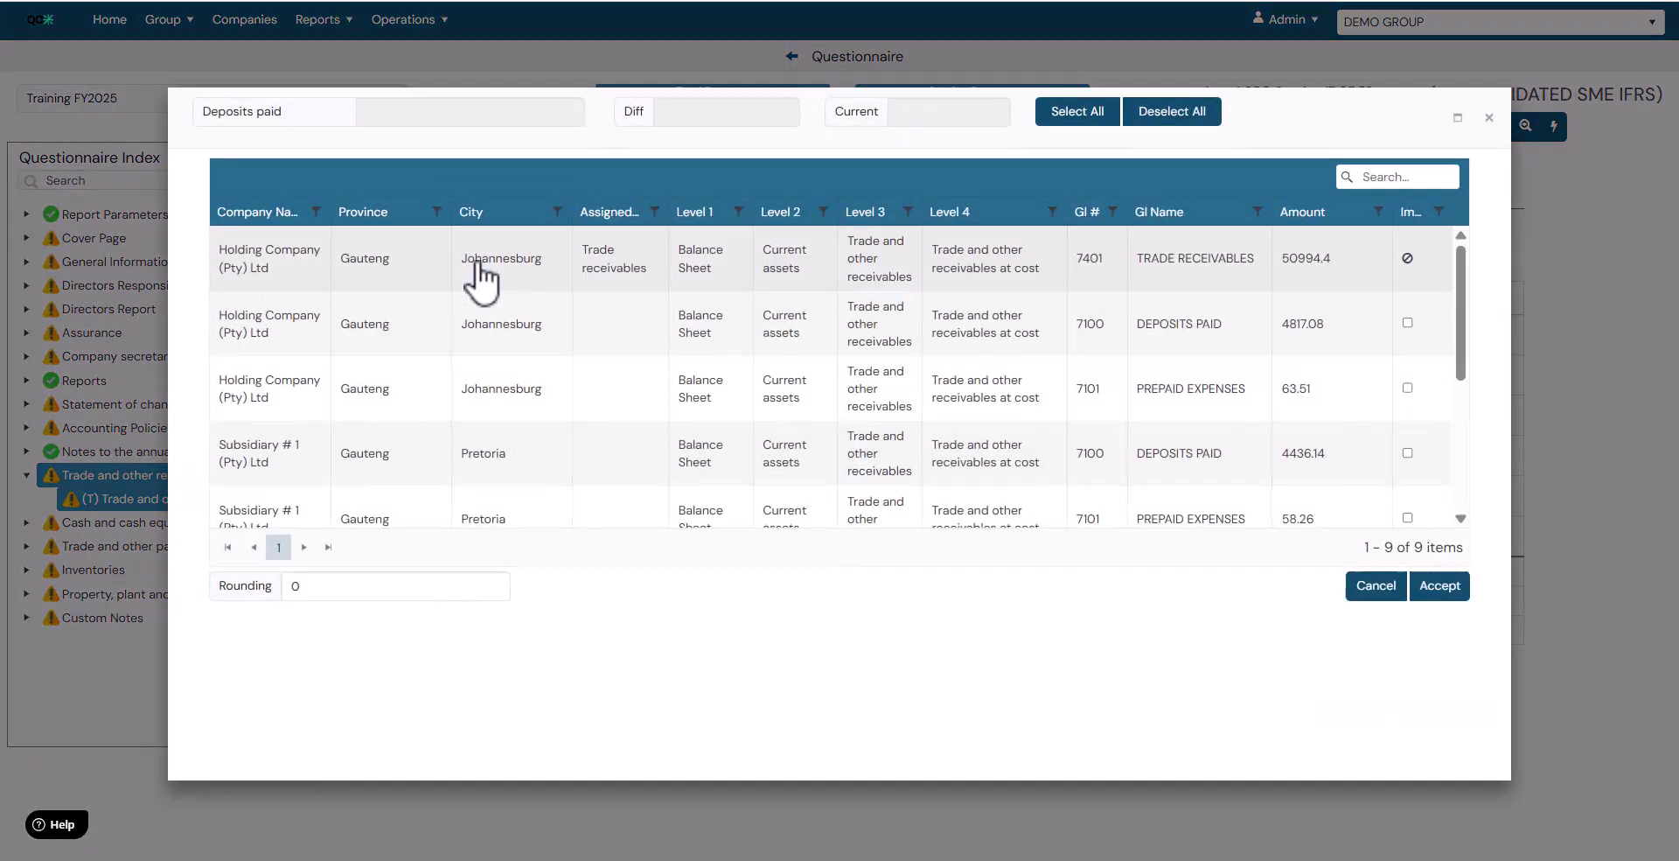
left_click(1379, 214)
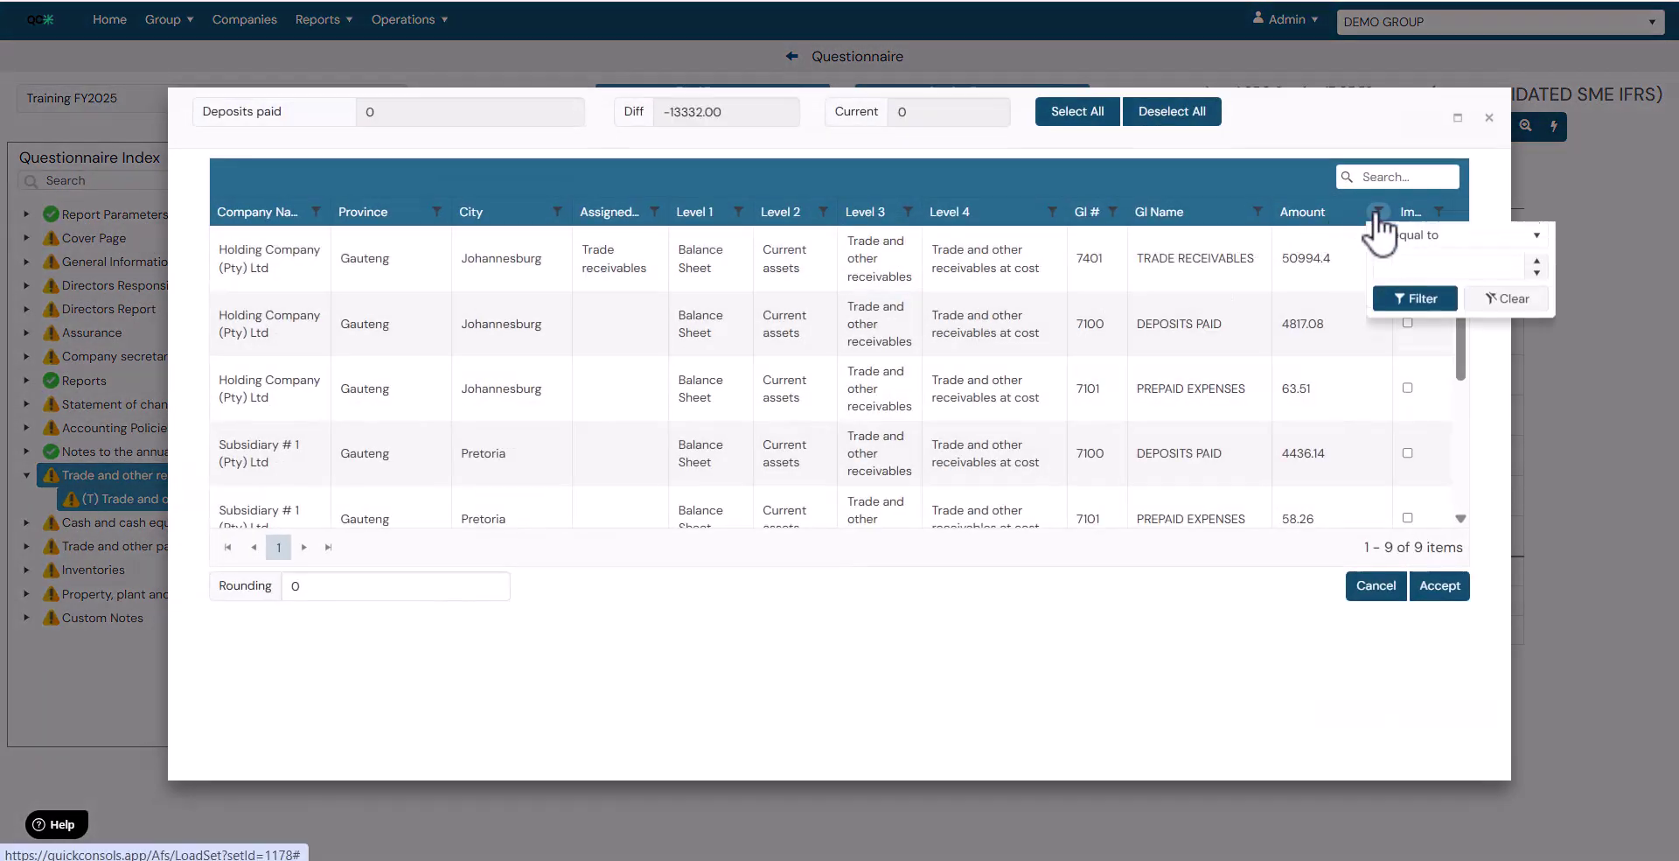
left_click(1419, 266)
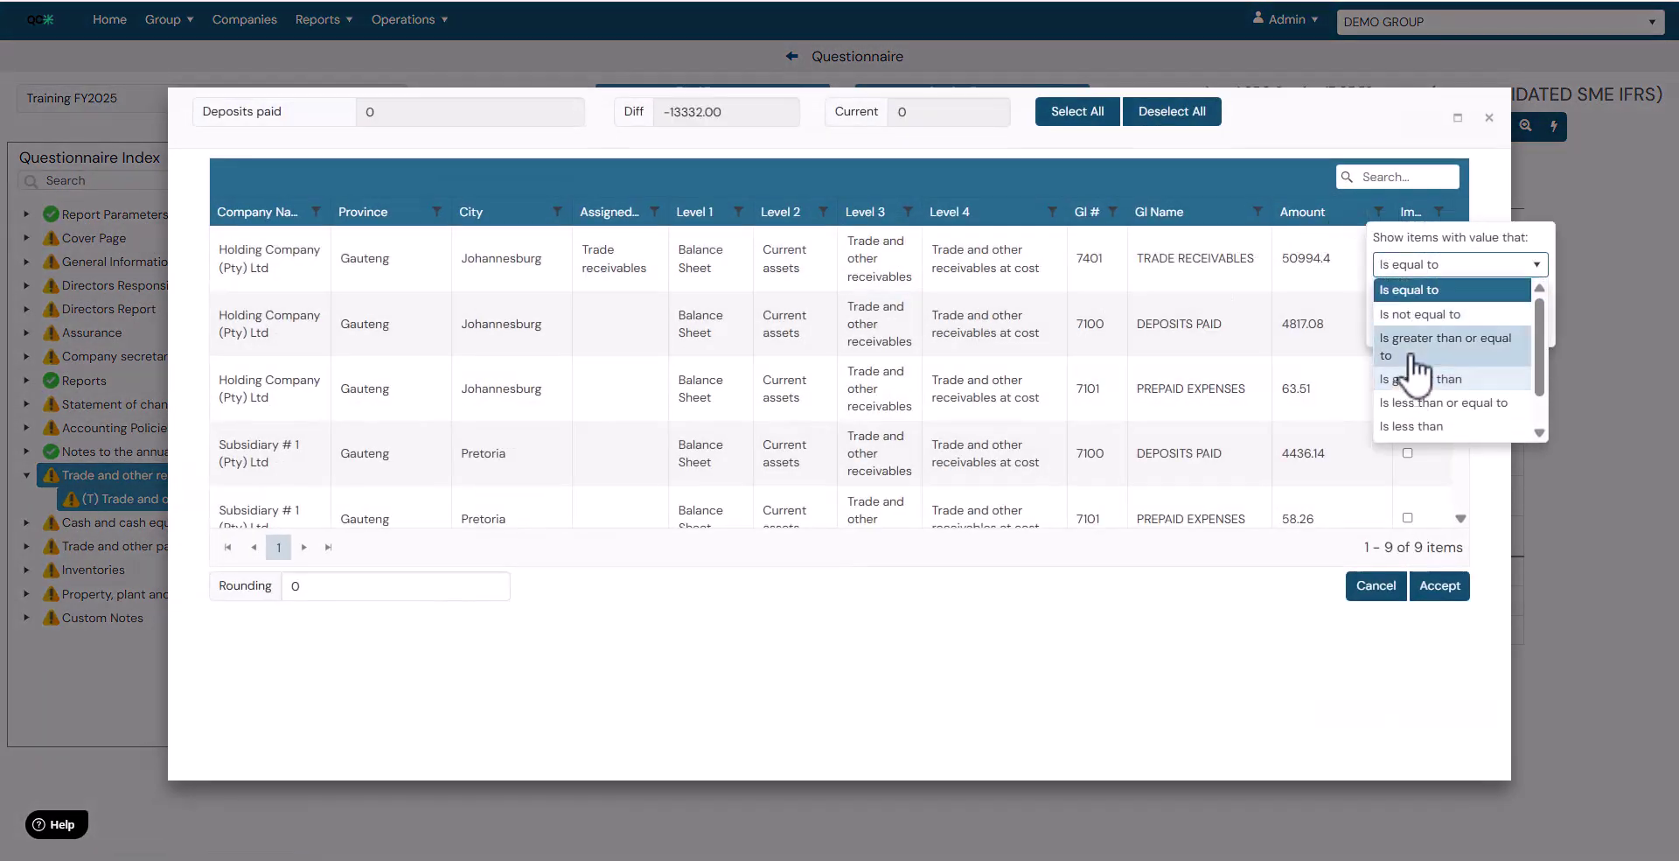
left_click(1474, 265)
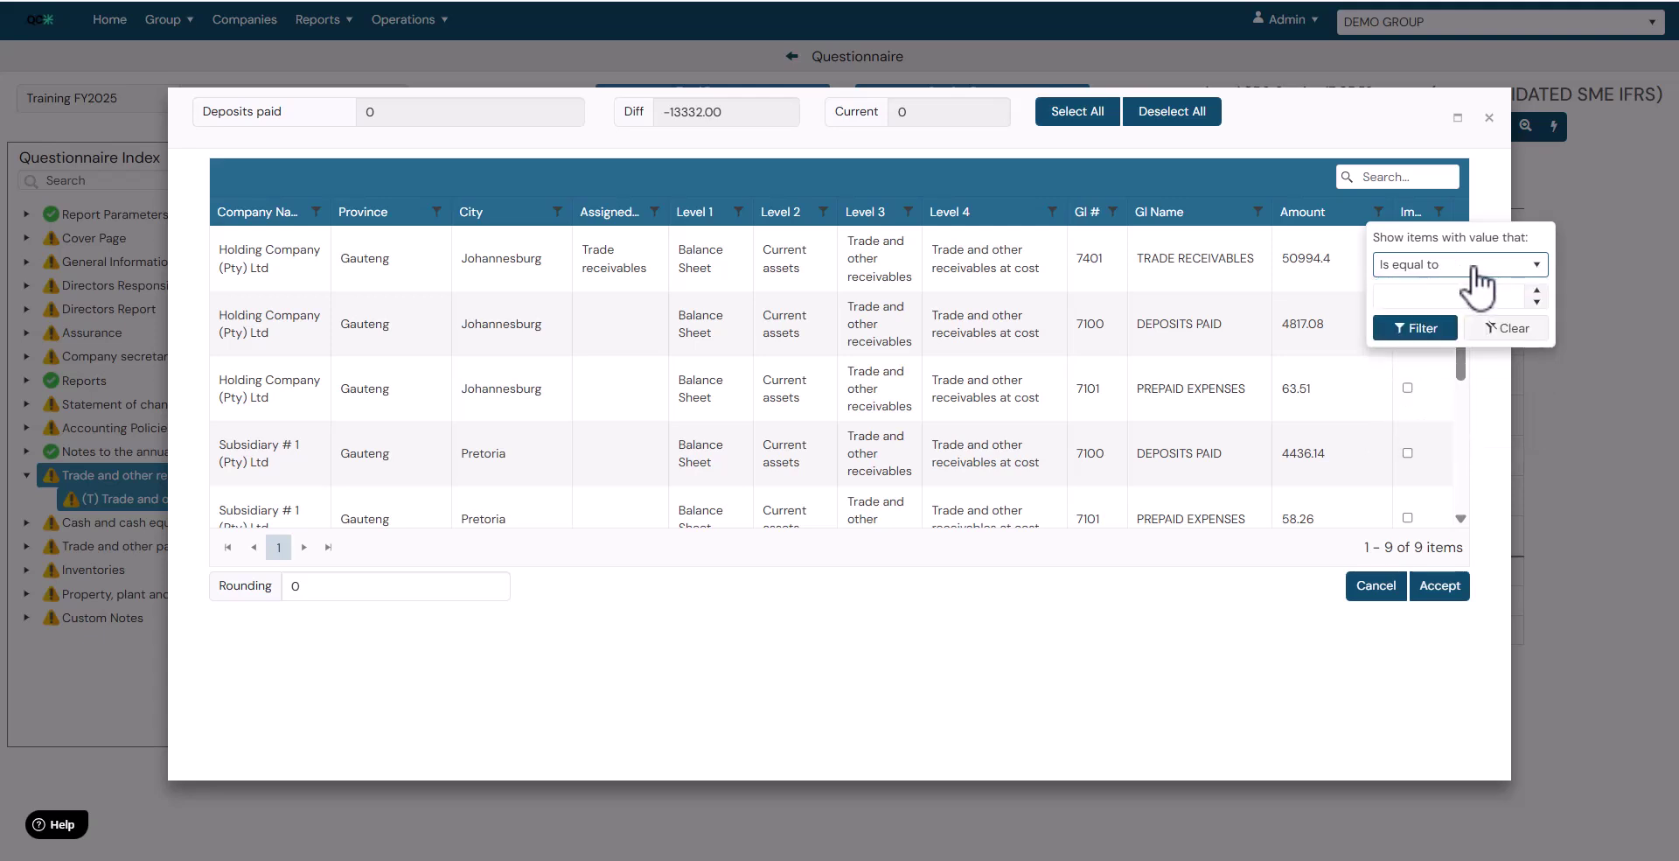
left_click(1534, 266)
left_click(1536, 273)
left_click(1493, 331)
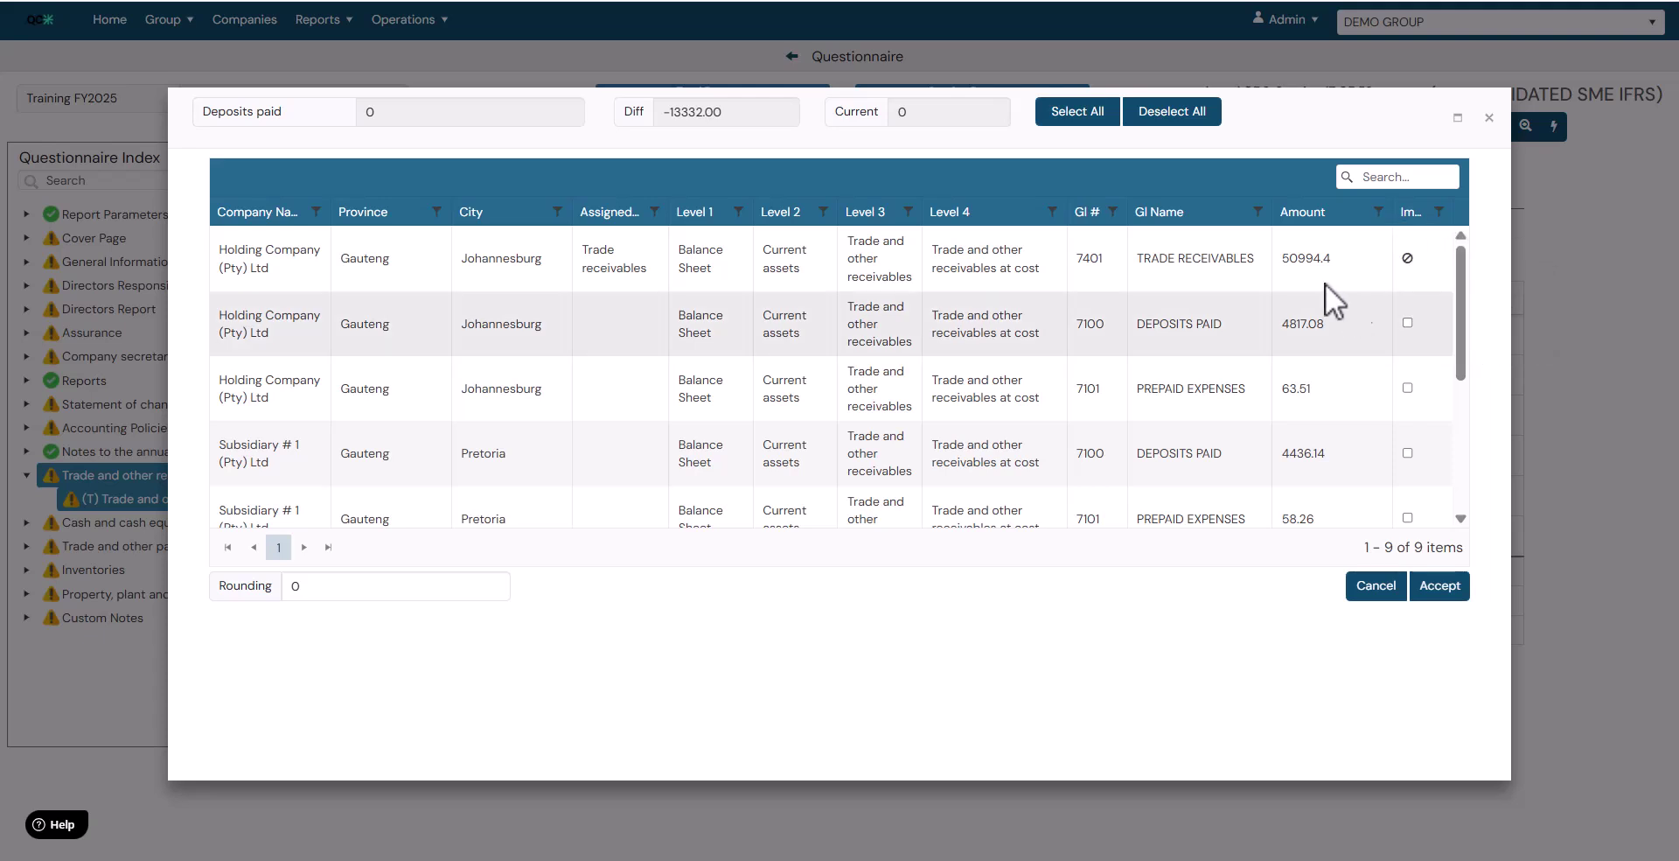
Filter GL Name to contain DEPOSITS PAID, select all the filtered accounts and accept the import.
left_click(1259, 214)
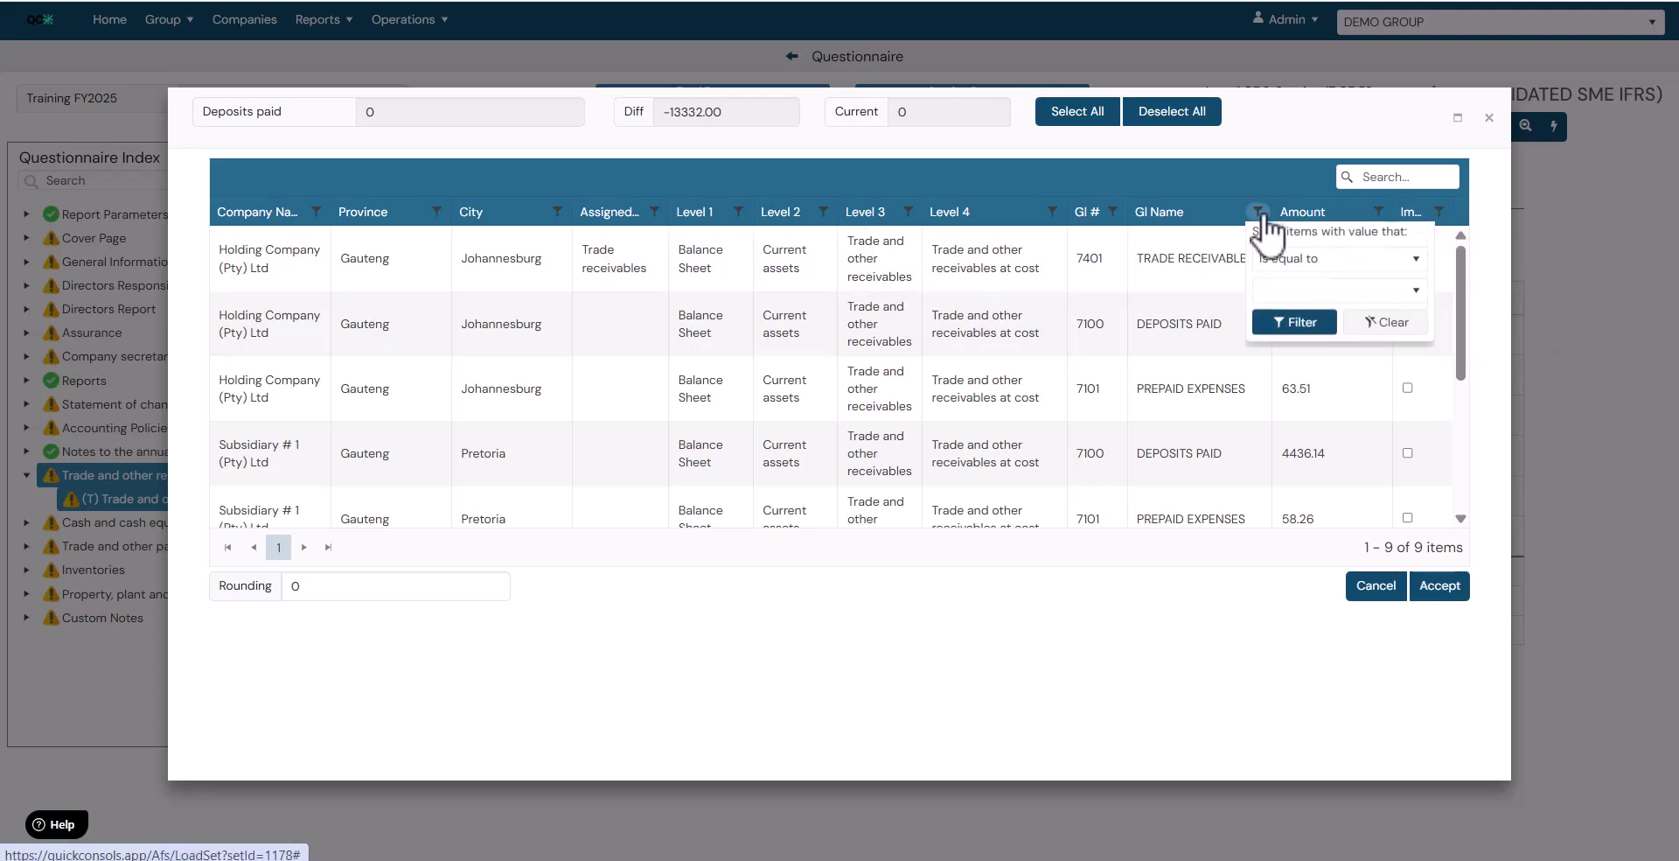
left_click(1397, 268)
left_click(1346, 313)
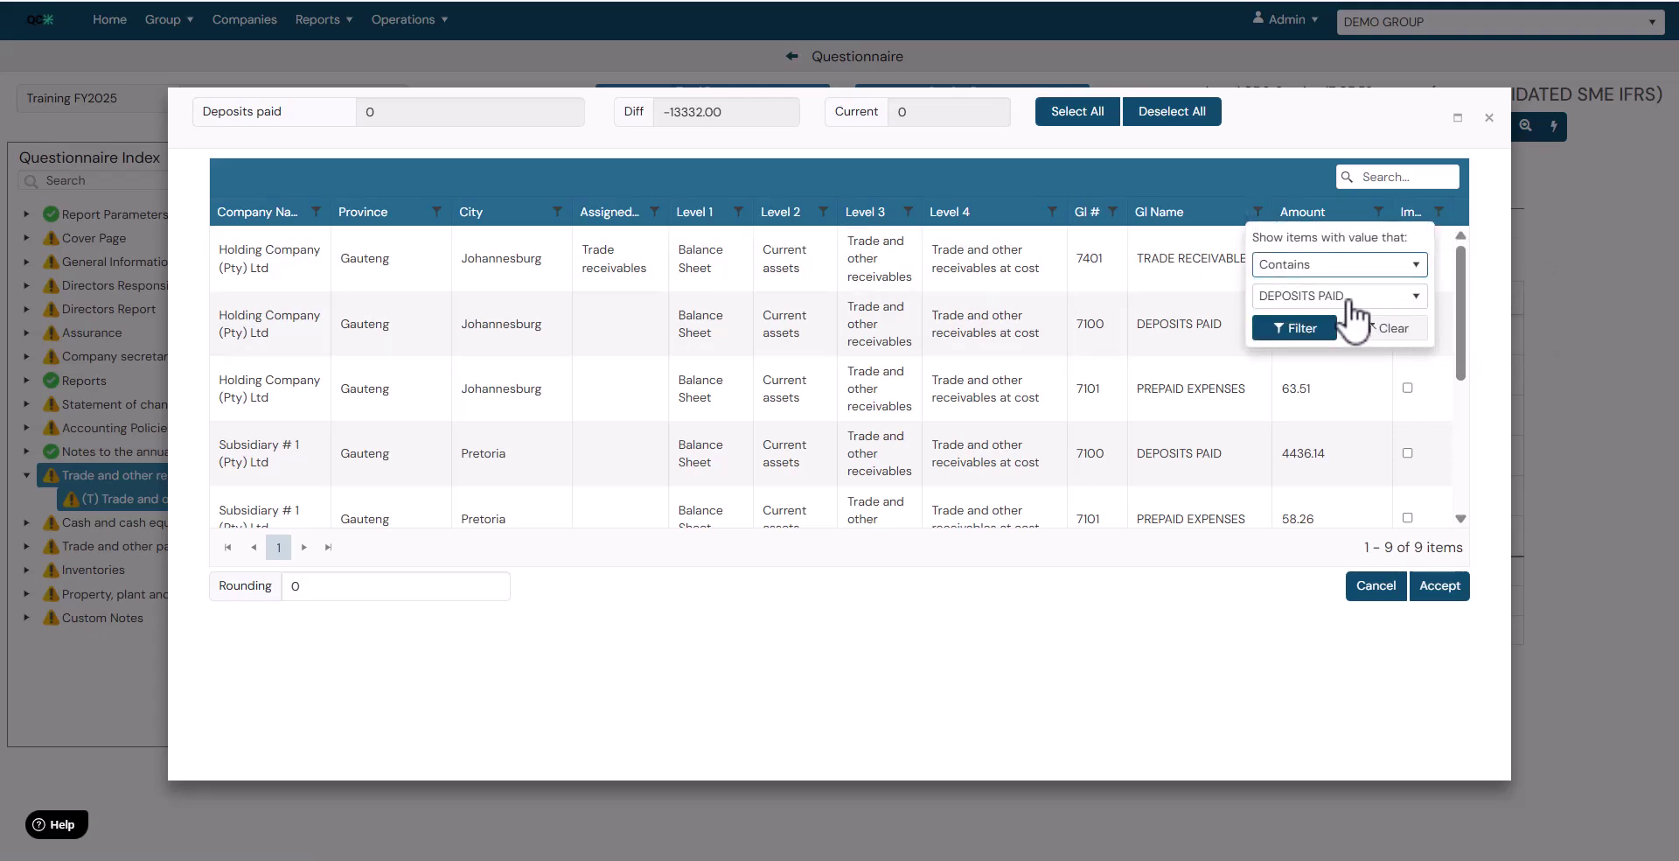
left_click(1312, 330)
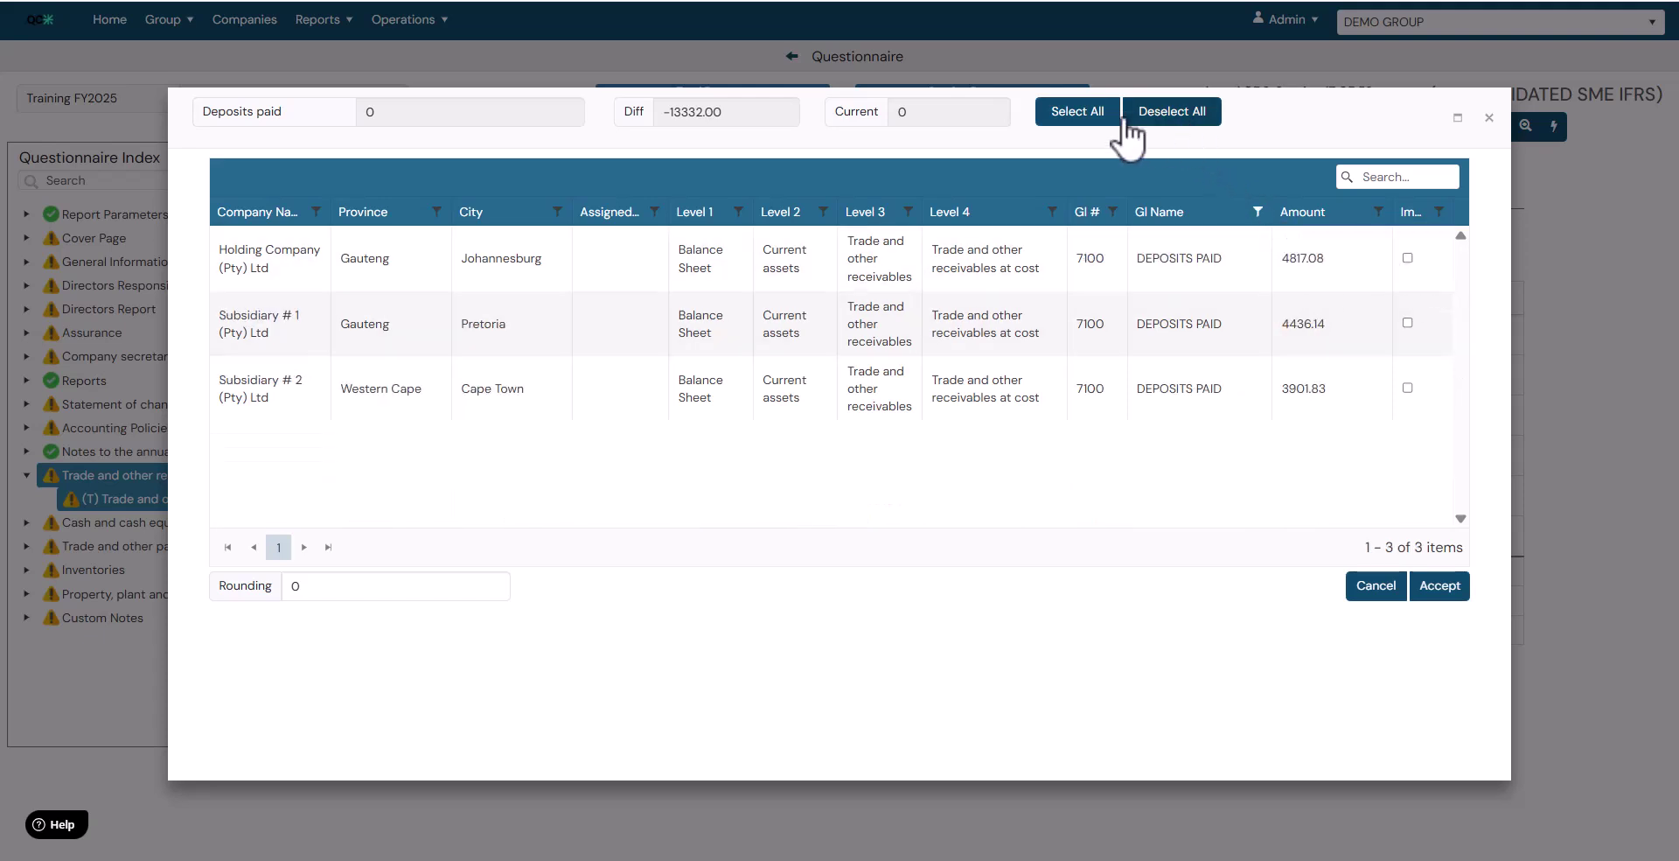
left_click(1080, 117)
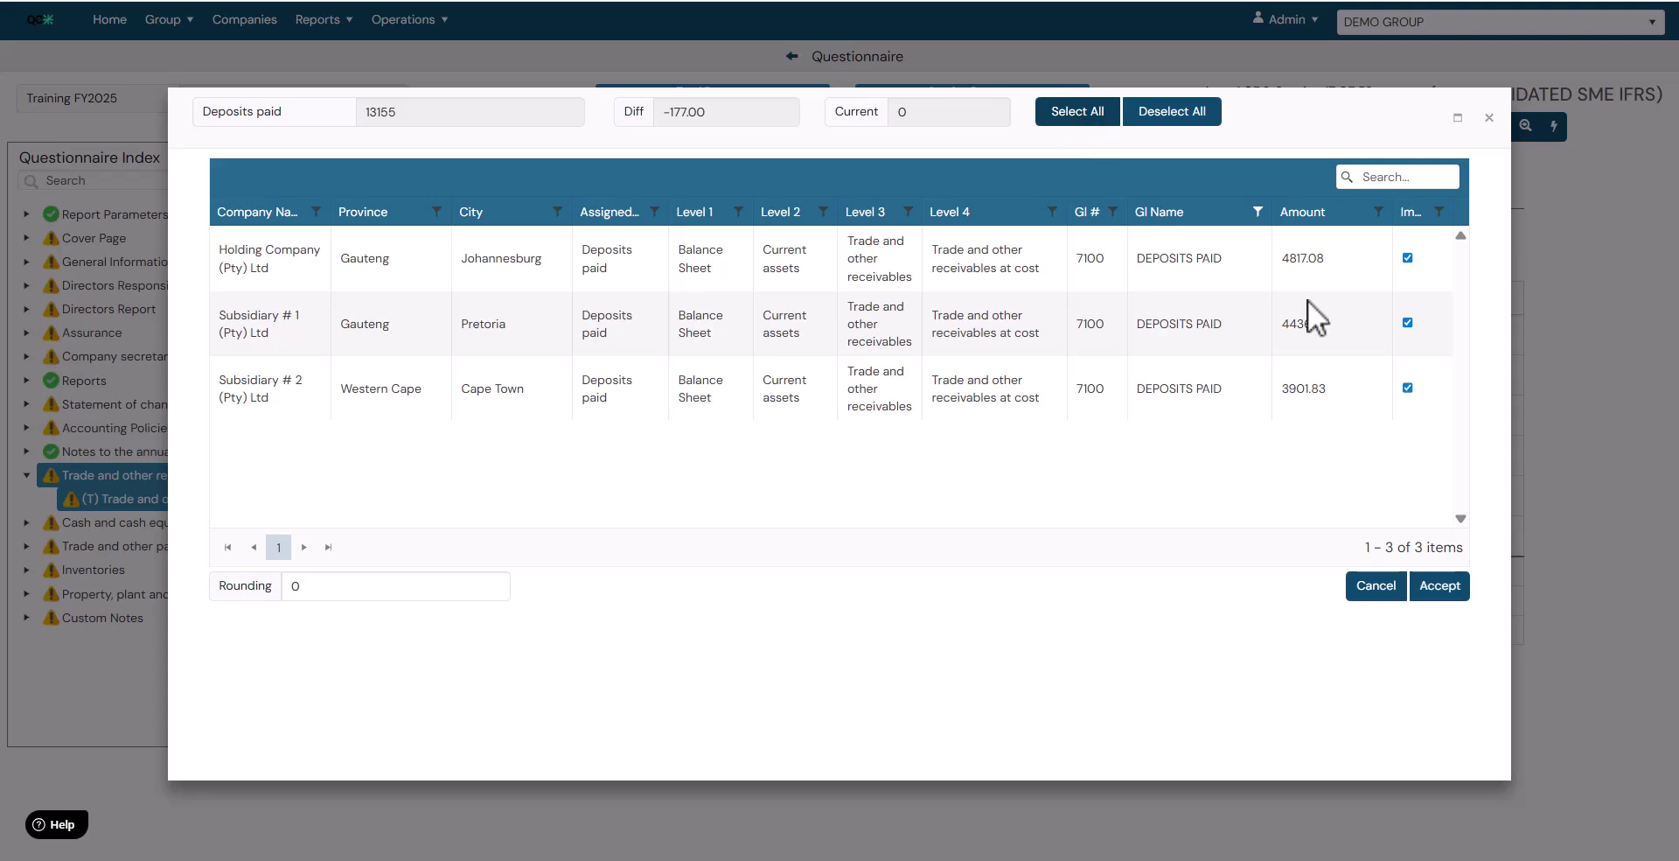
left_click(1448, 591)
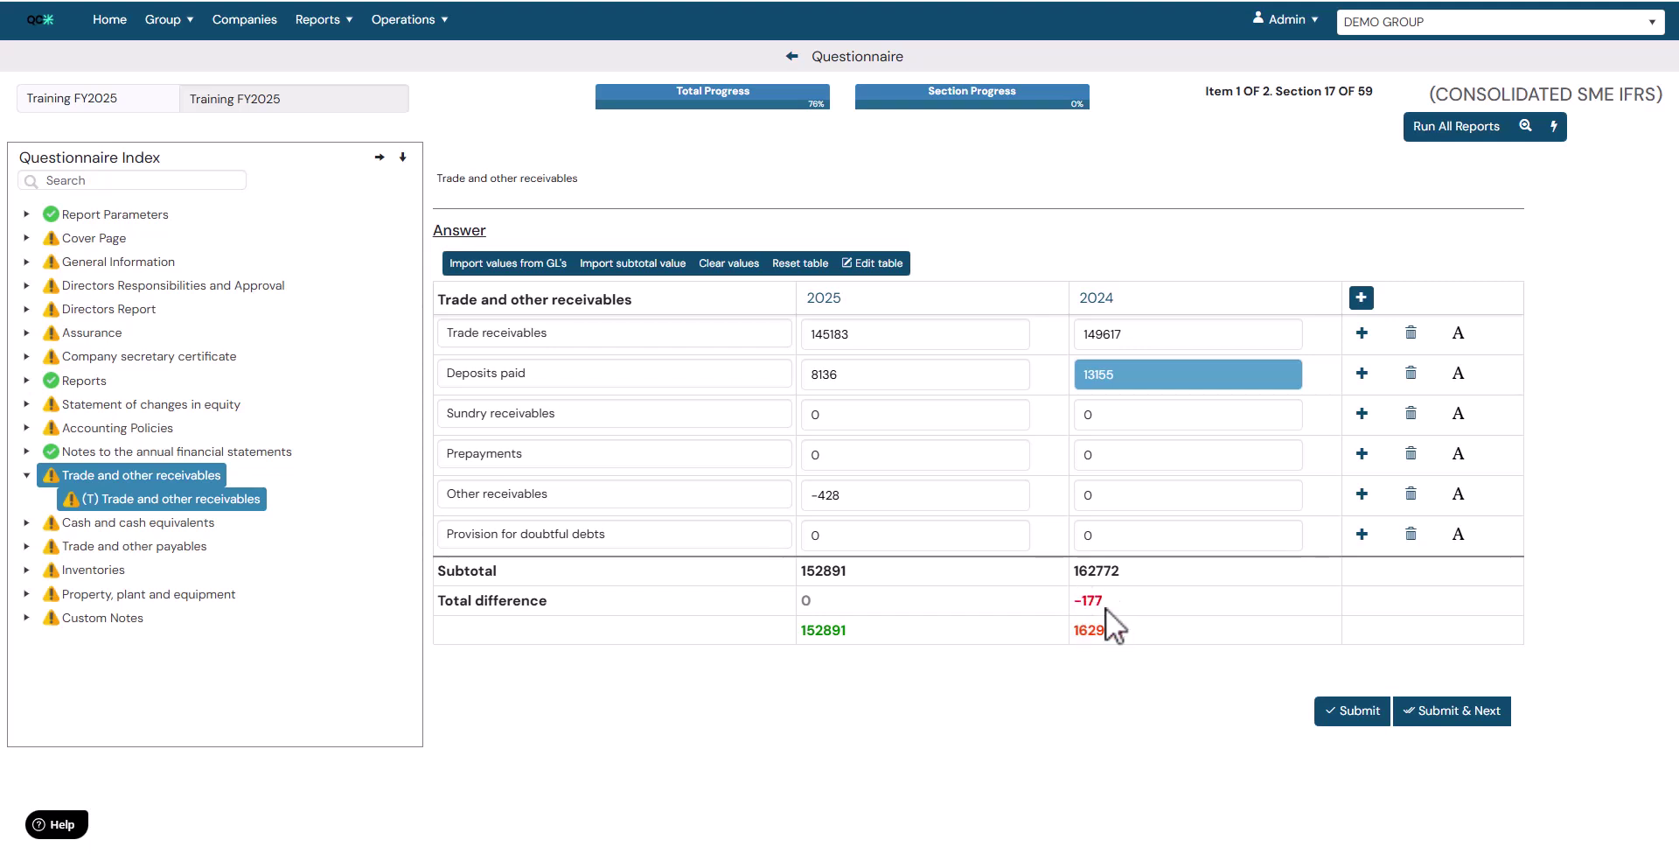
Import the PREPAID EXPENSES accounts of Holding Company, Subsidiary # 1 and Subsidiary # 2 into the 2024 Prepayments value from the GLs.
left_click(1117, 462)
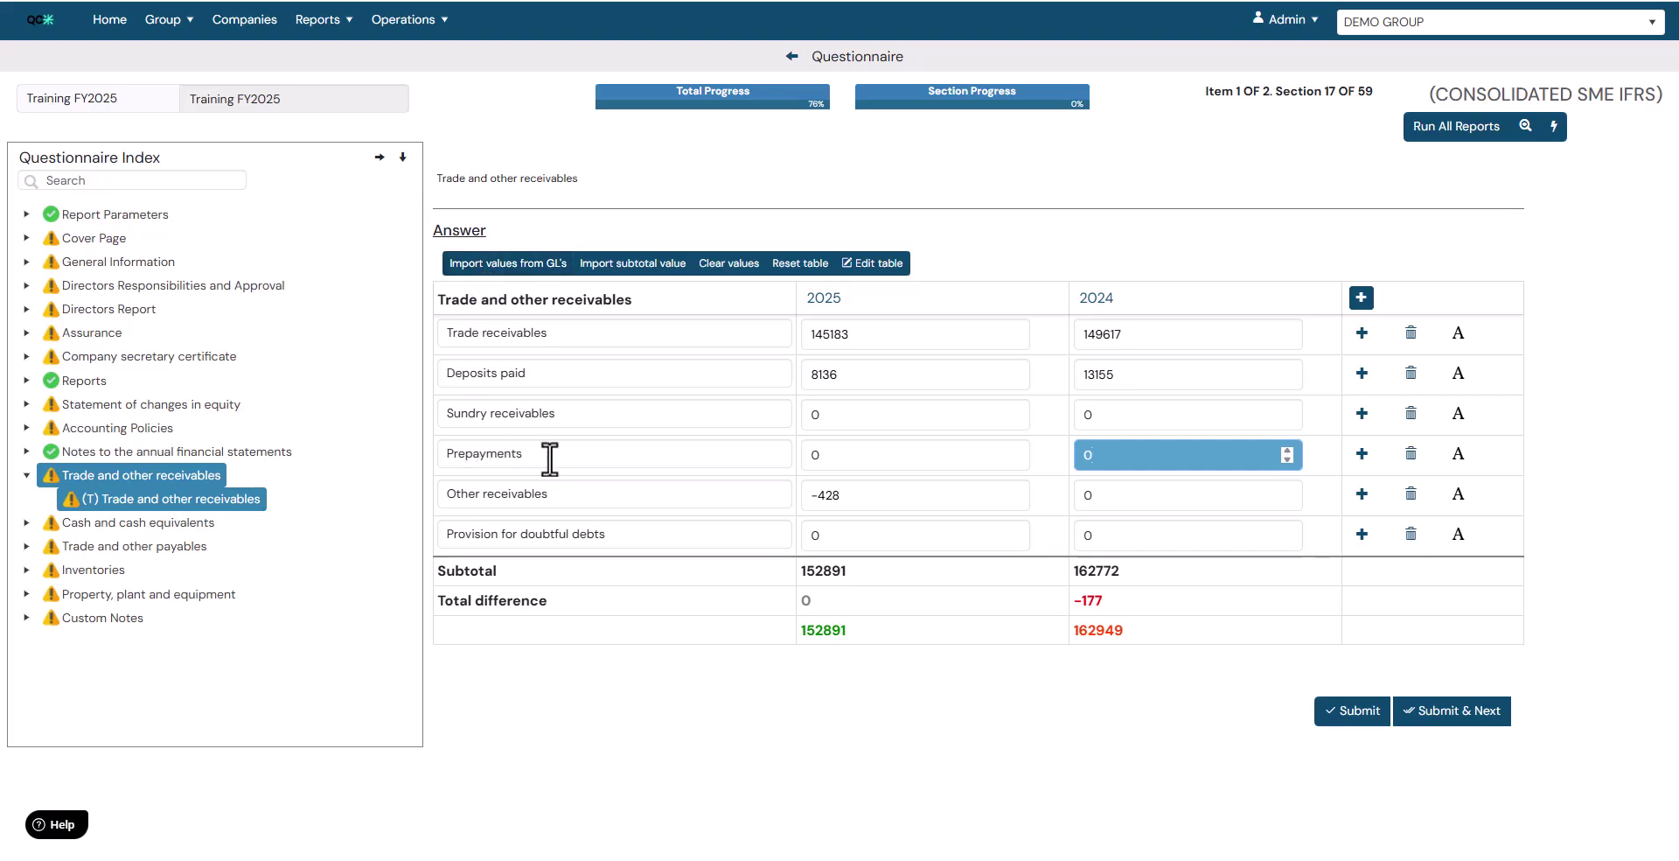
left_click(478, 265)
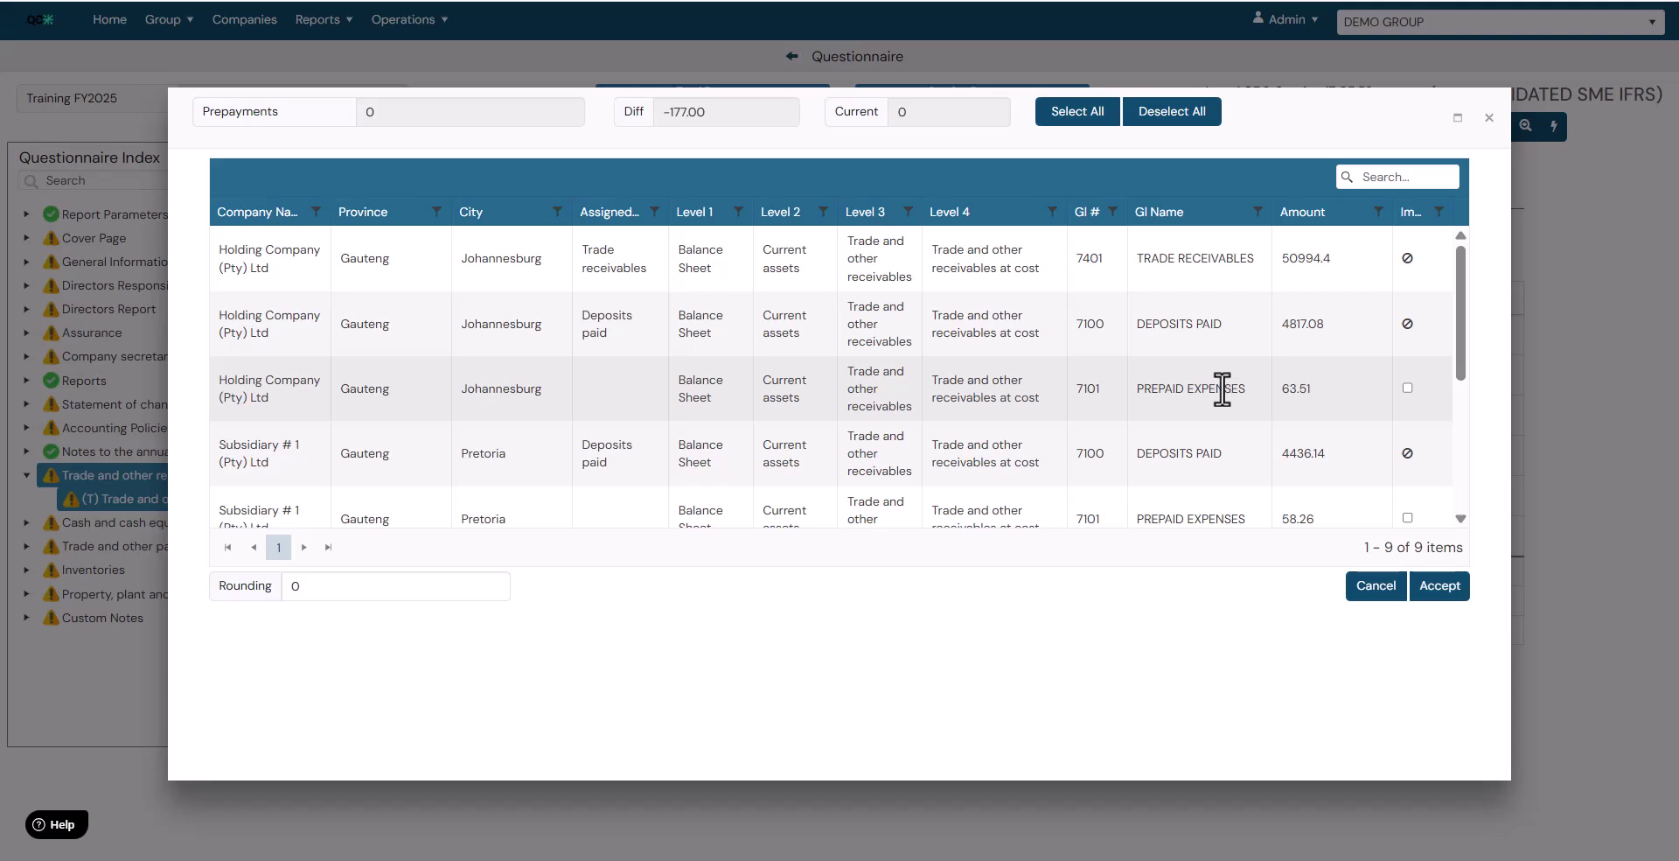
left_click(1409, 390)
scroll(1404, 403, "down", 1)
left_click(1407, 408)
scroll(1403, 411, "down", 3)
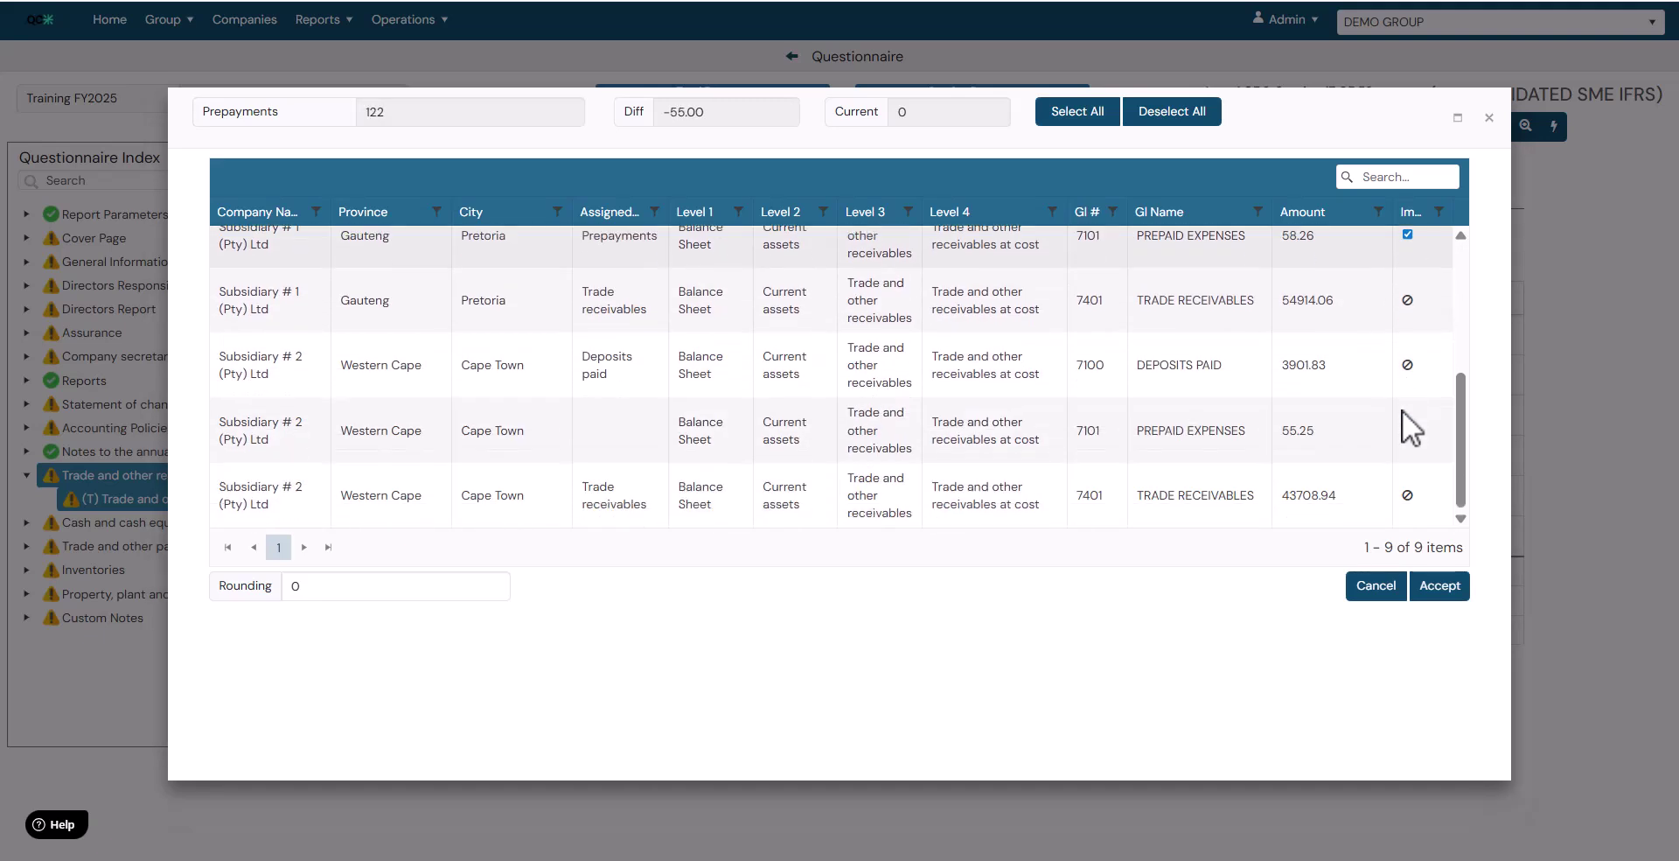
left_click(1407, 430)
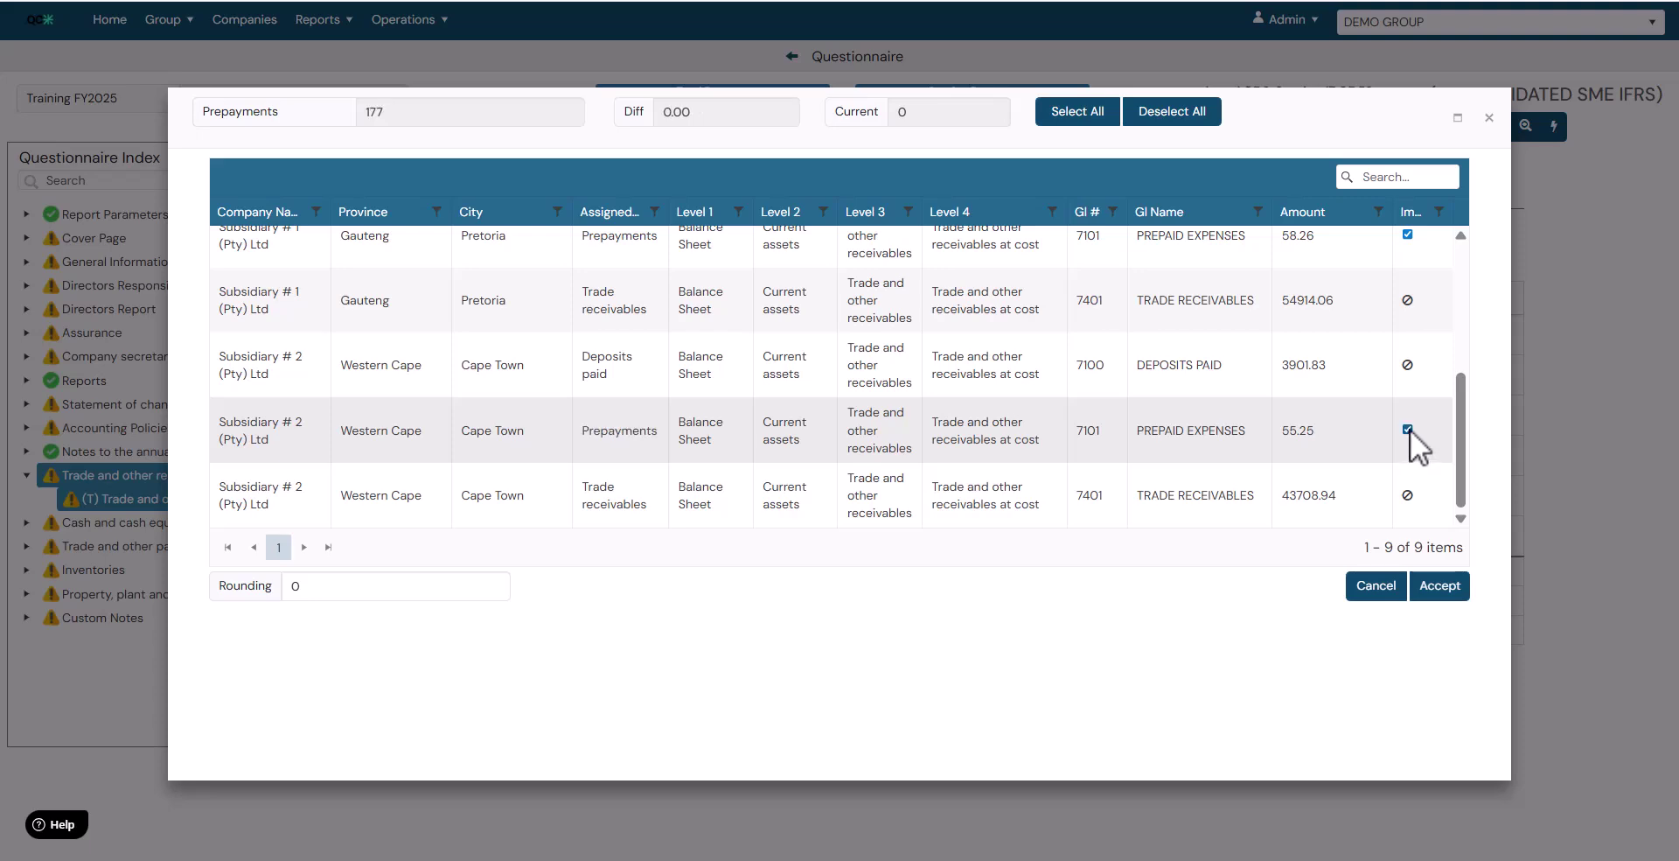
left_click(1459, 593)
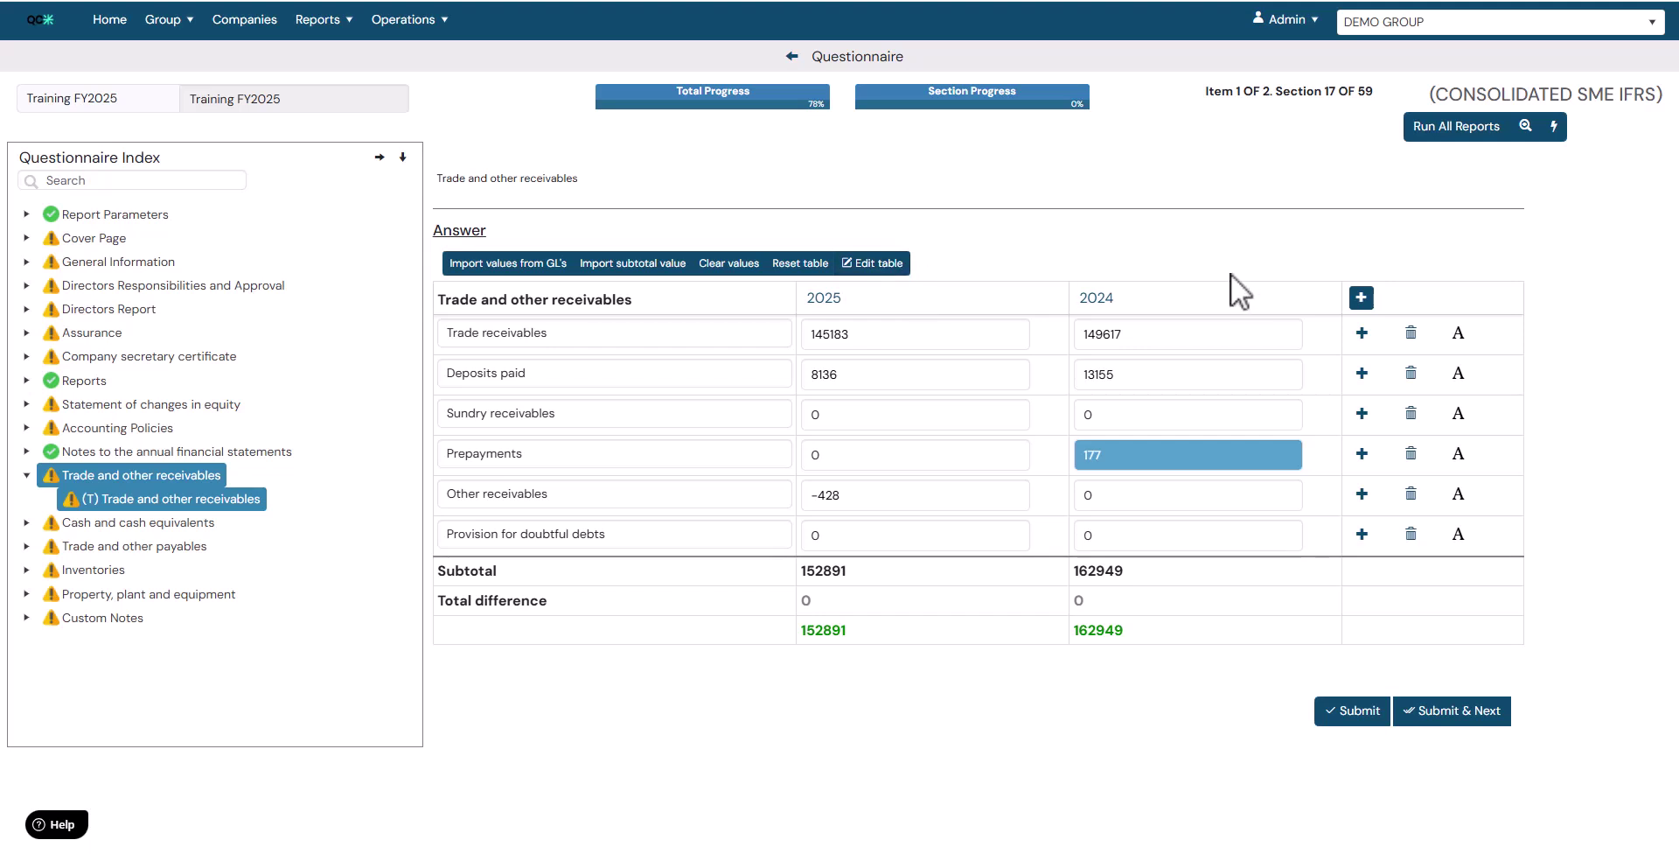
Add a calculated subtotal row below Sundry receivables and name it "Sub trade receivables".
left_click(1362, 414)
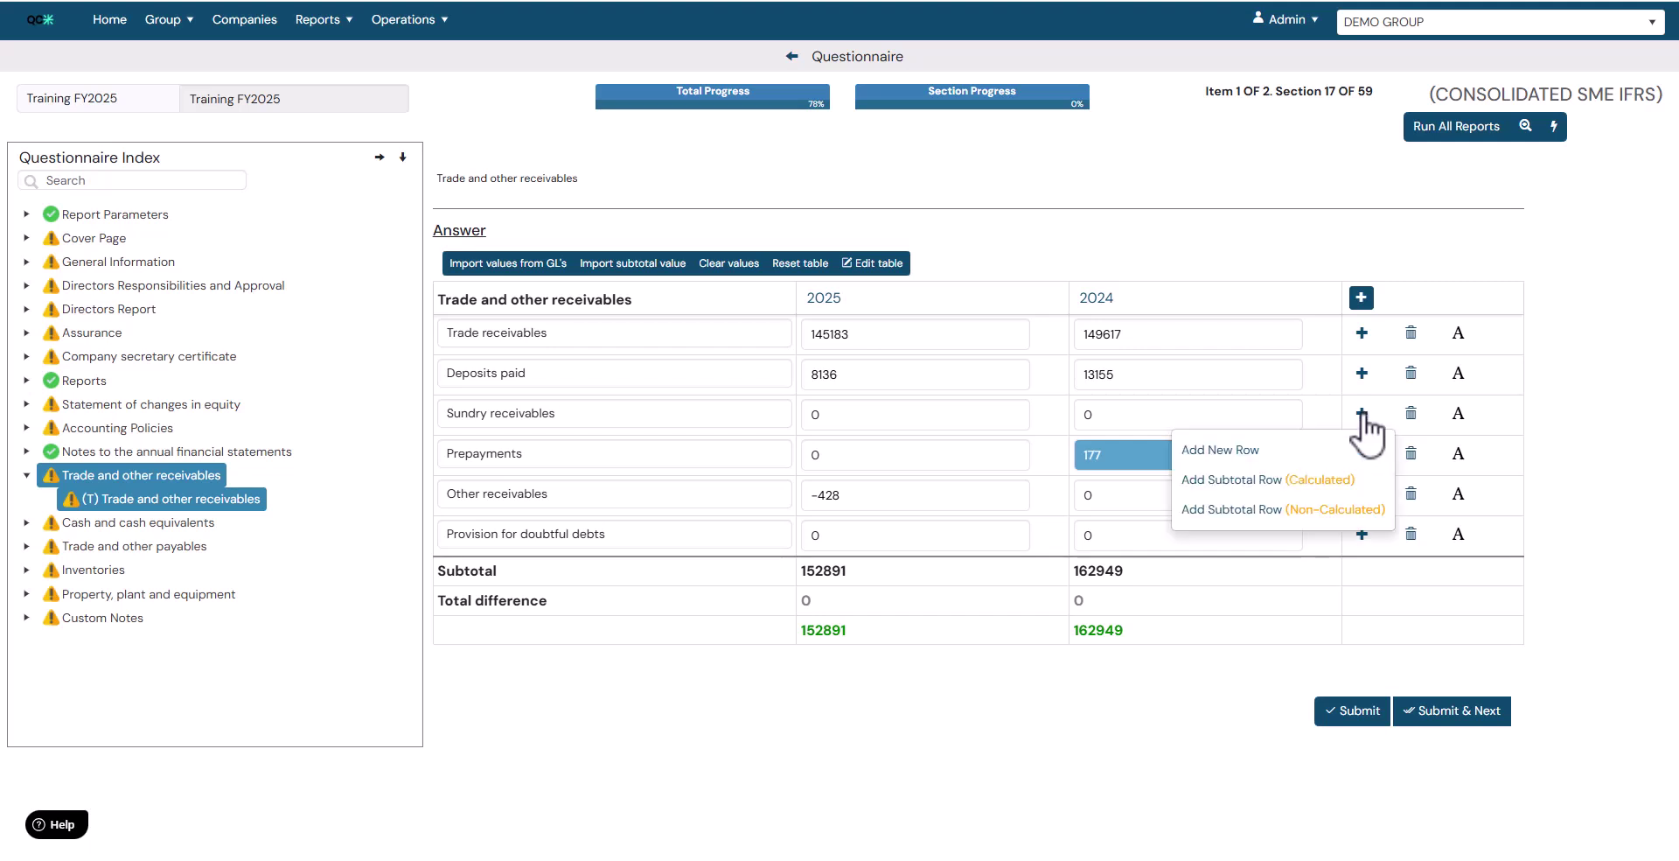
left_click(1260, 480)
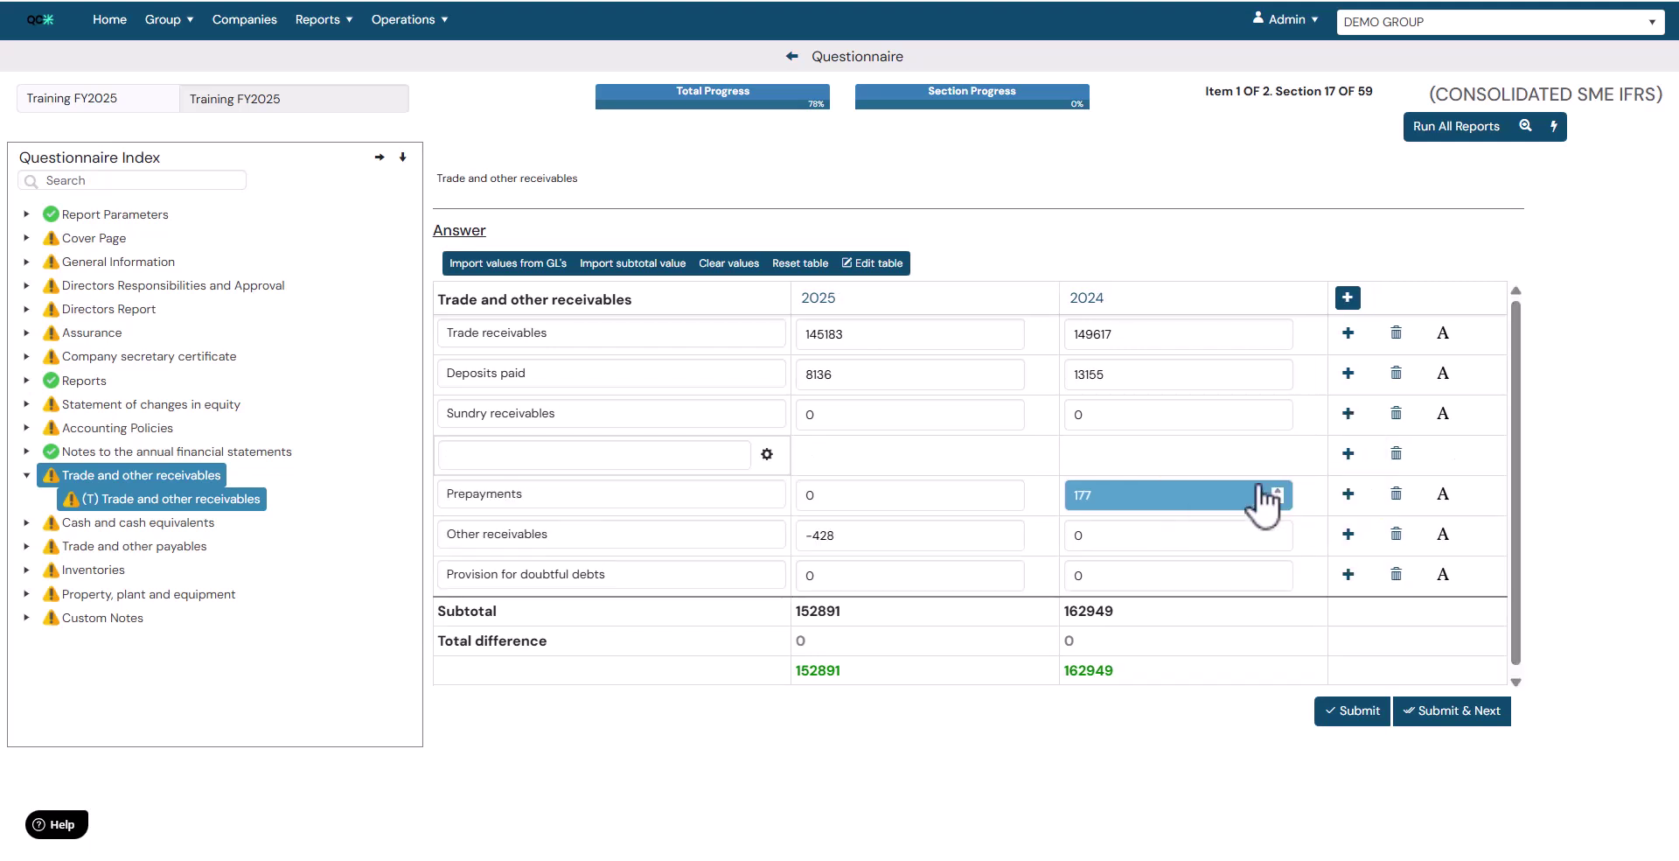
left_click(693, 455)
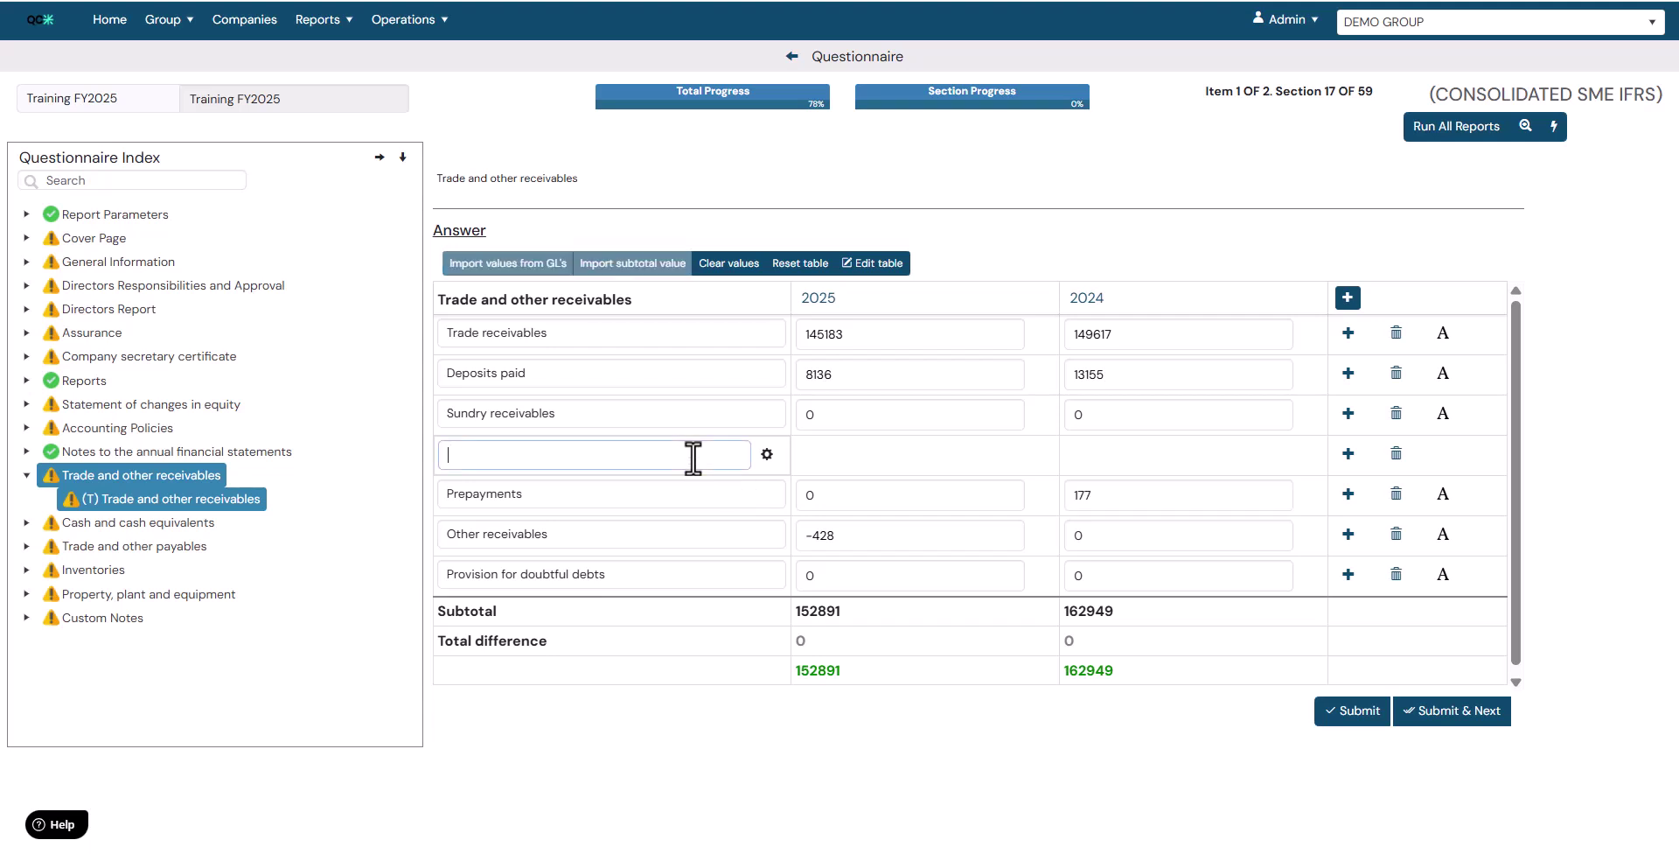
type("Sub trade receivables")
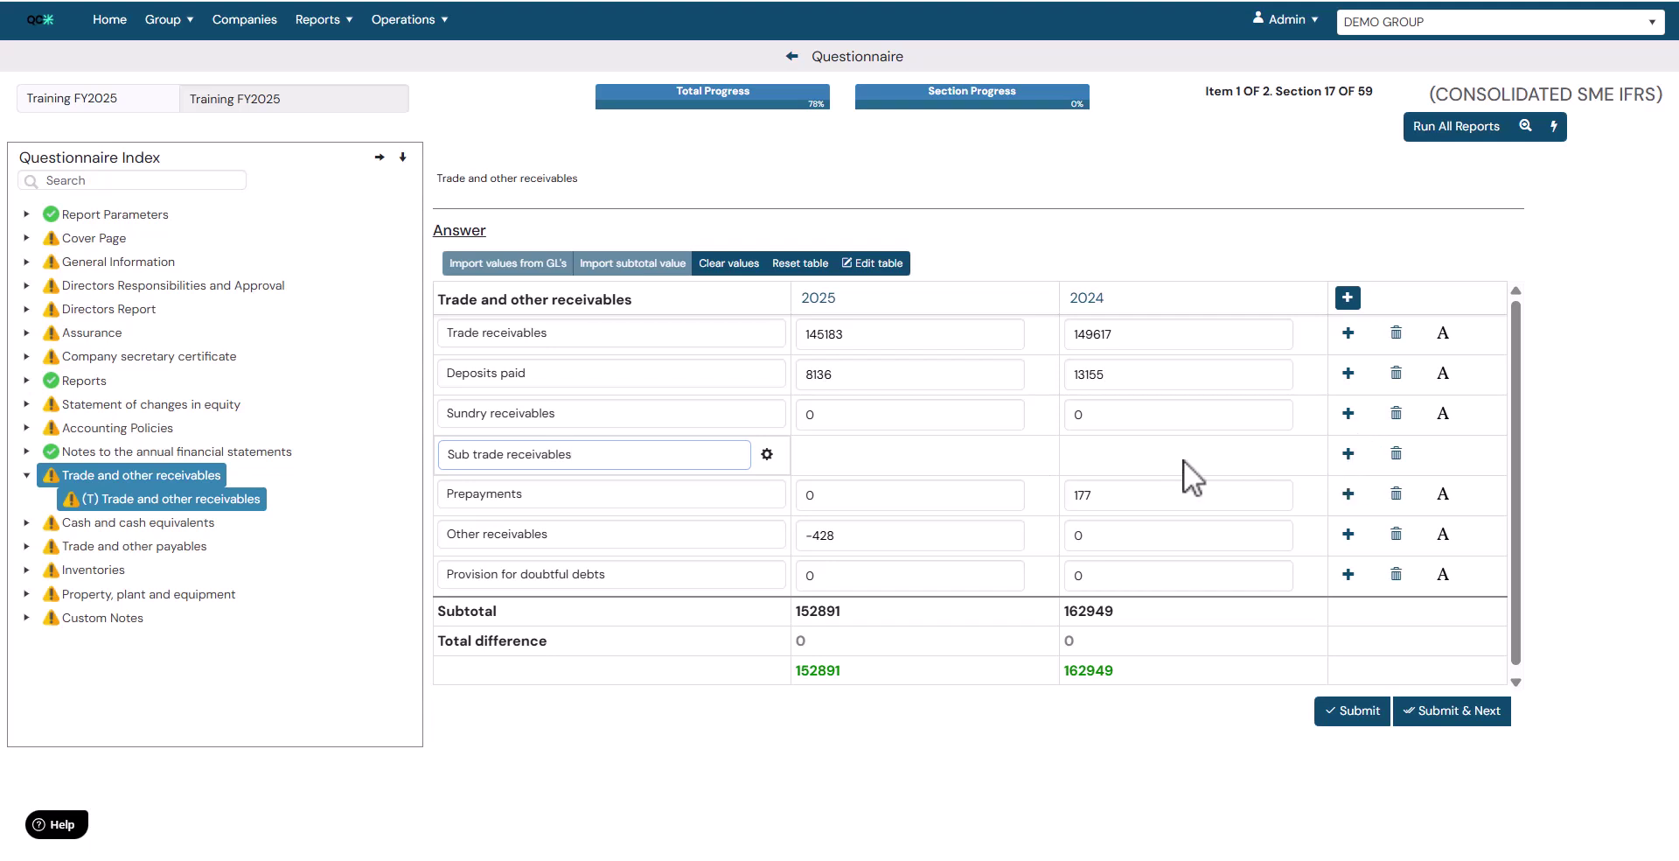
Set the Sub trade receivables subtotal to sum Trade receivables, Deposits paid and Sundry receivables, and submit the note.
left_click(767, 453)
left_click(754, 433)
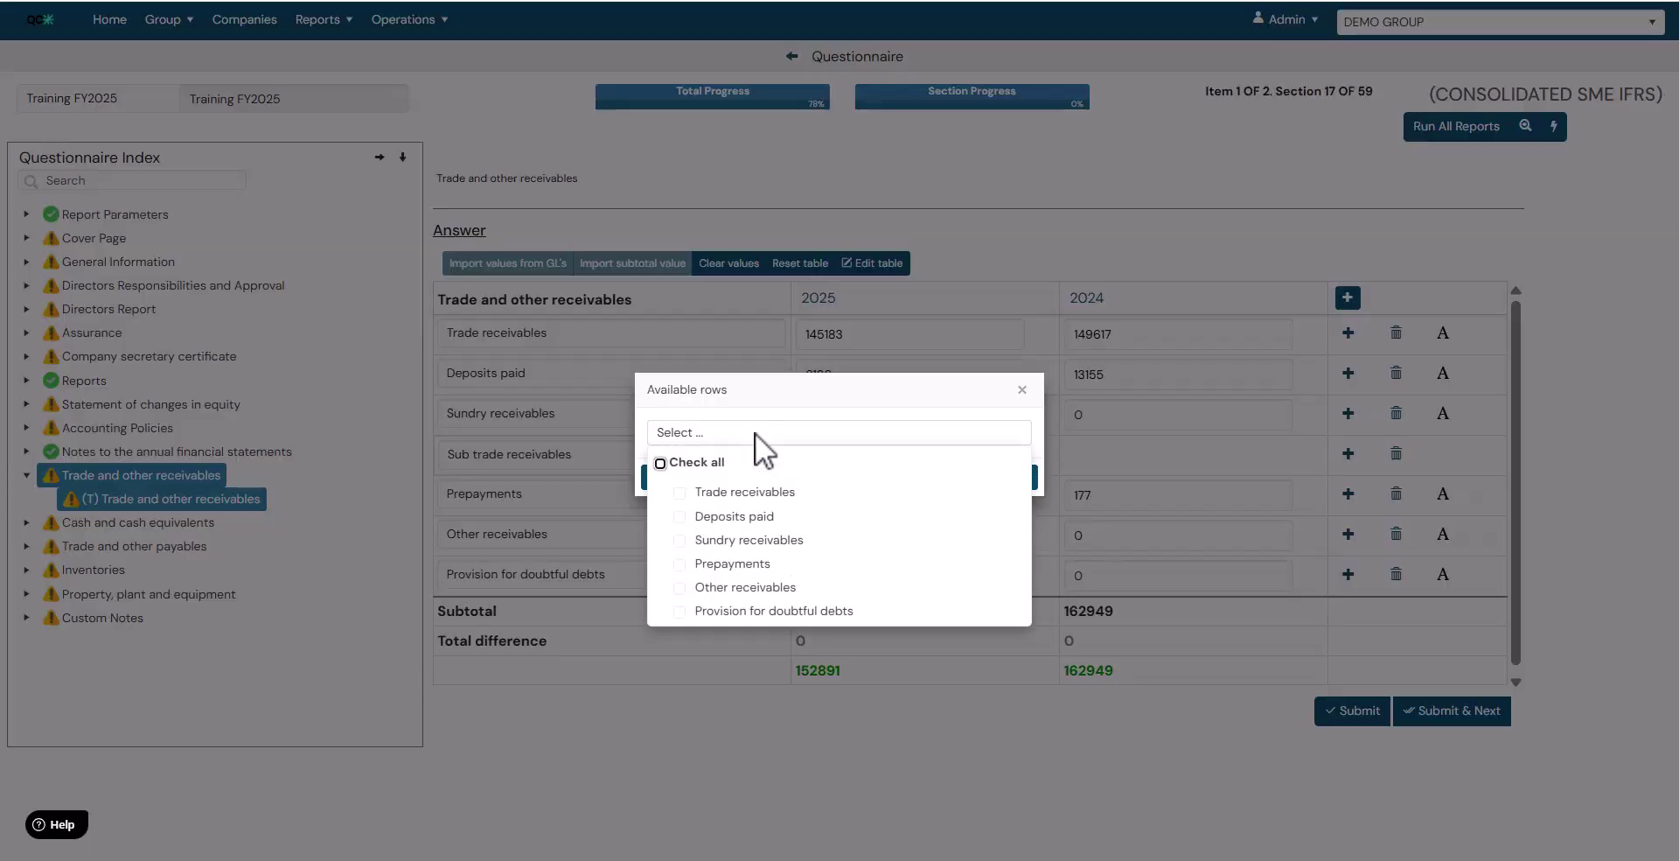
left_click(679, 492)
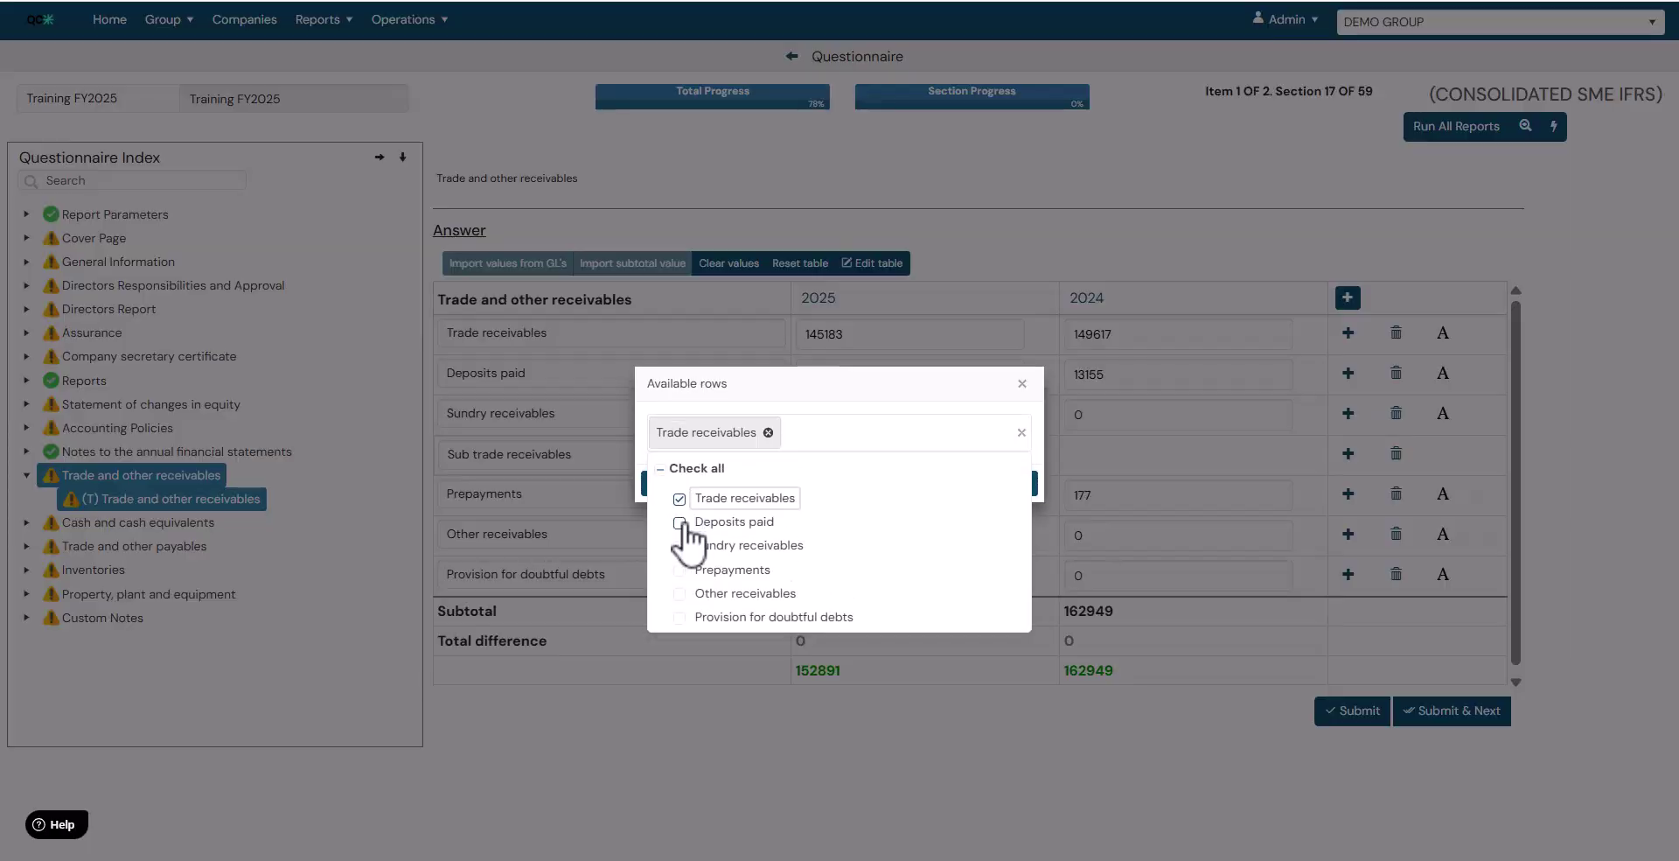
left_click(680, 523)
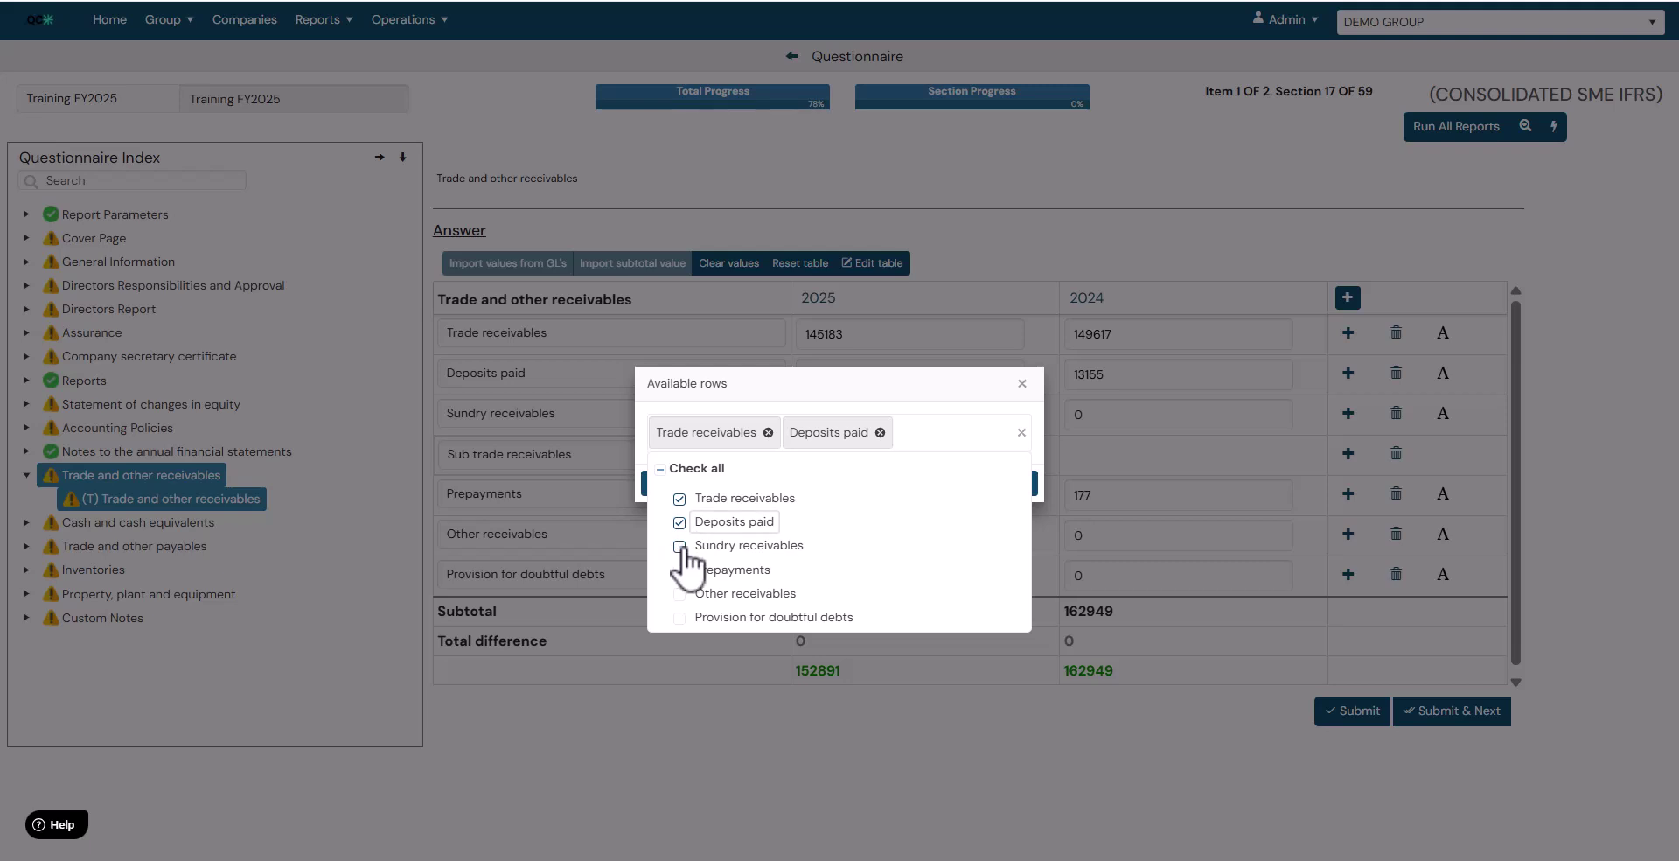
left_click(679, 547)
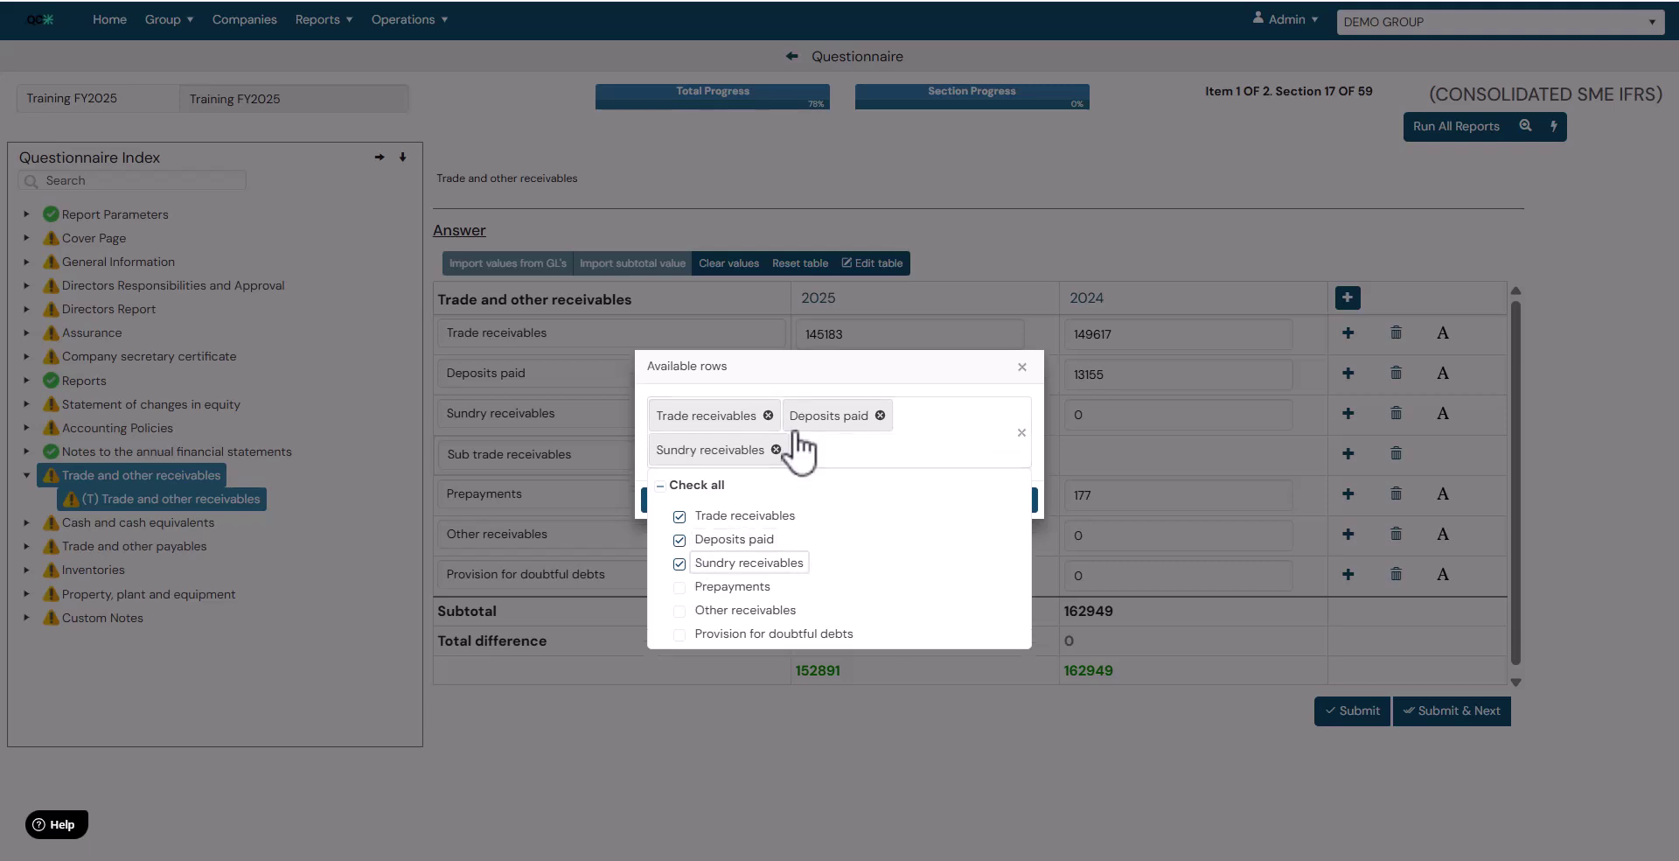
left_click(791, 374)
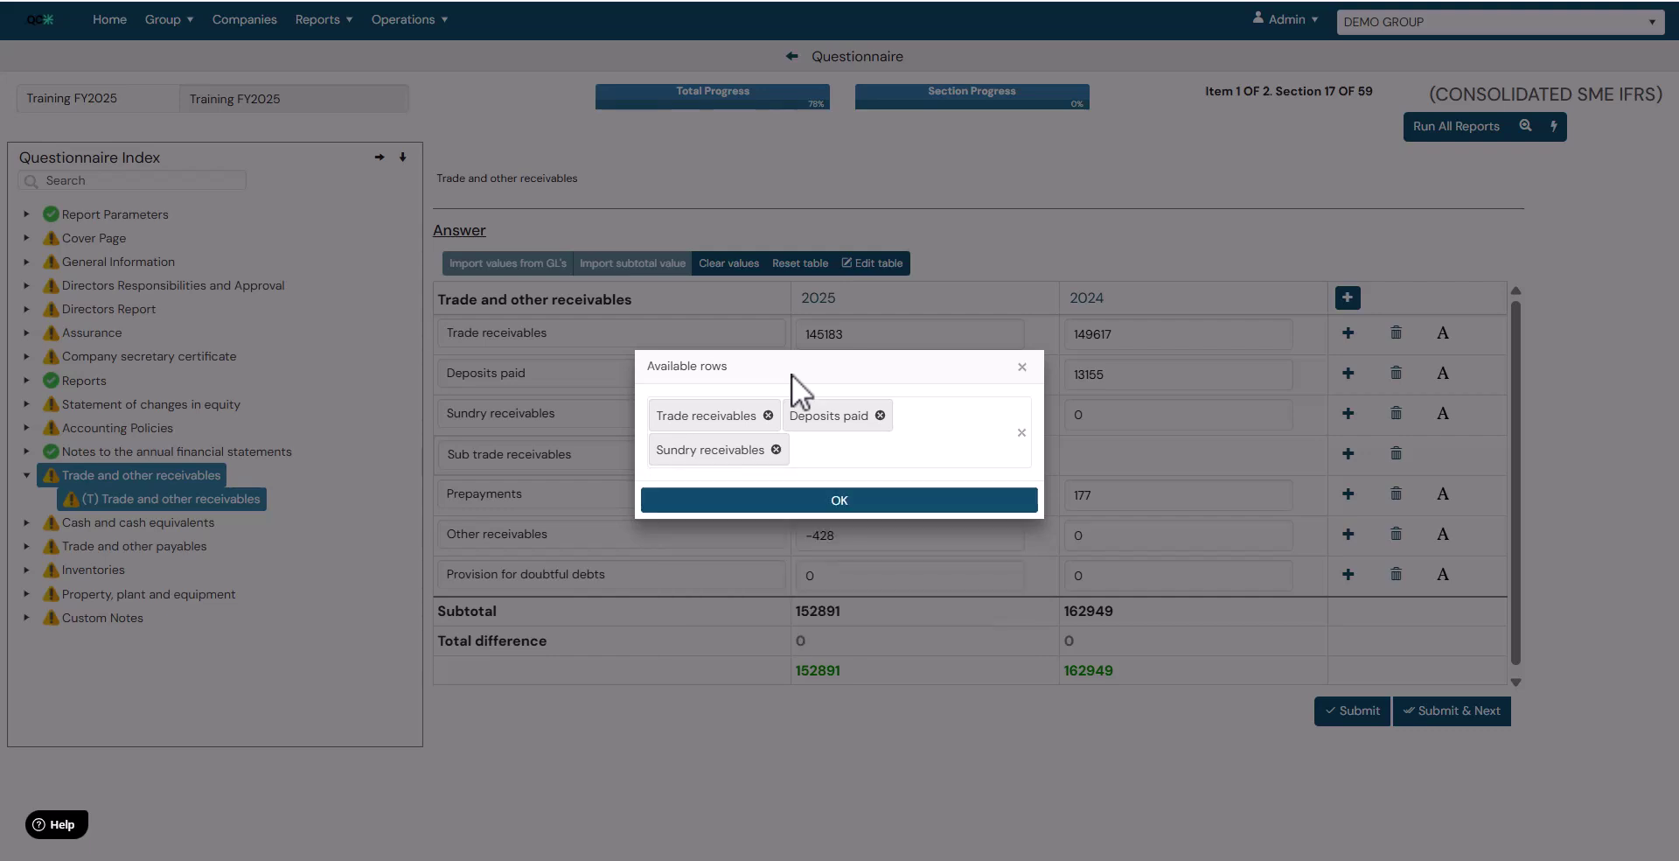
left_click(823, 499)
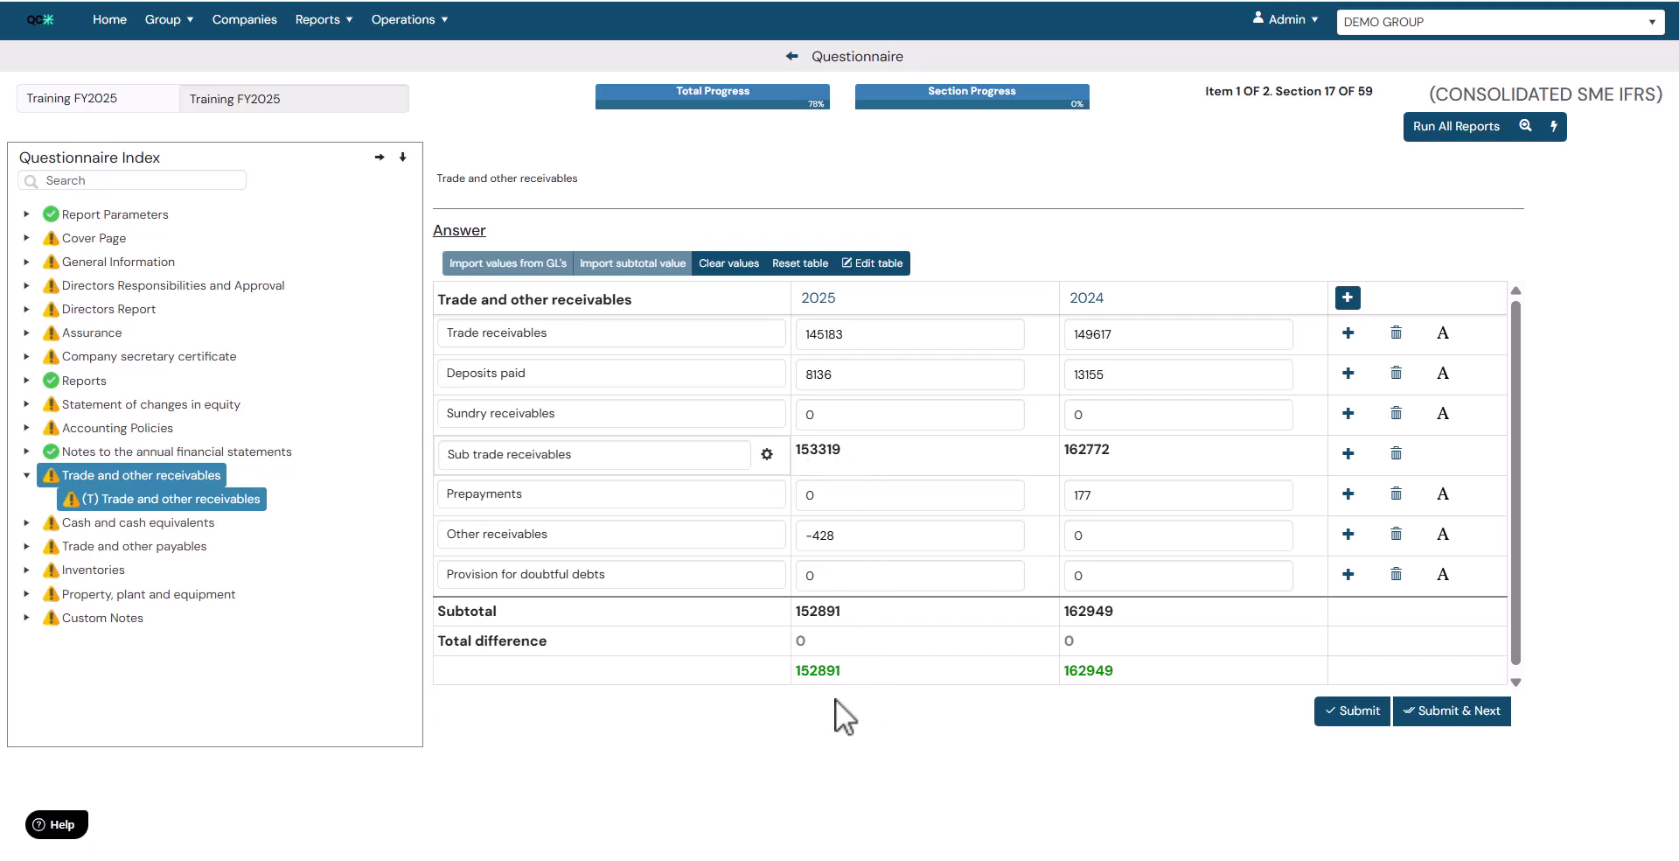
left_click(1351, 710)
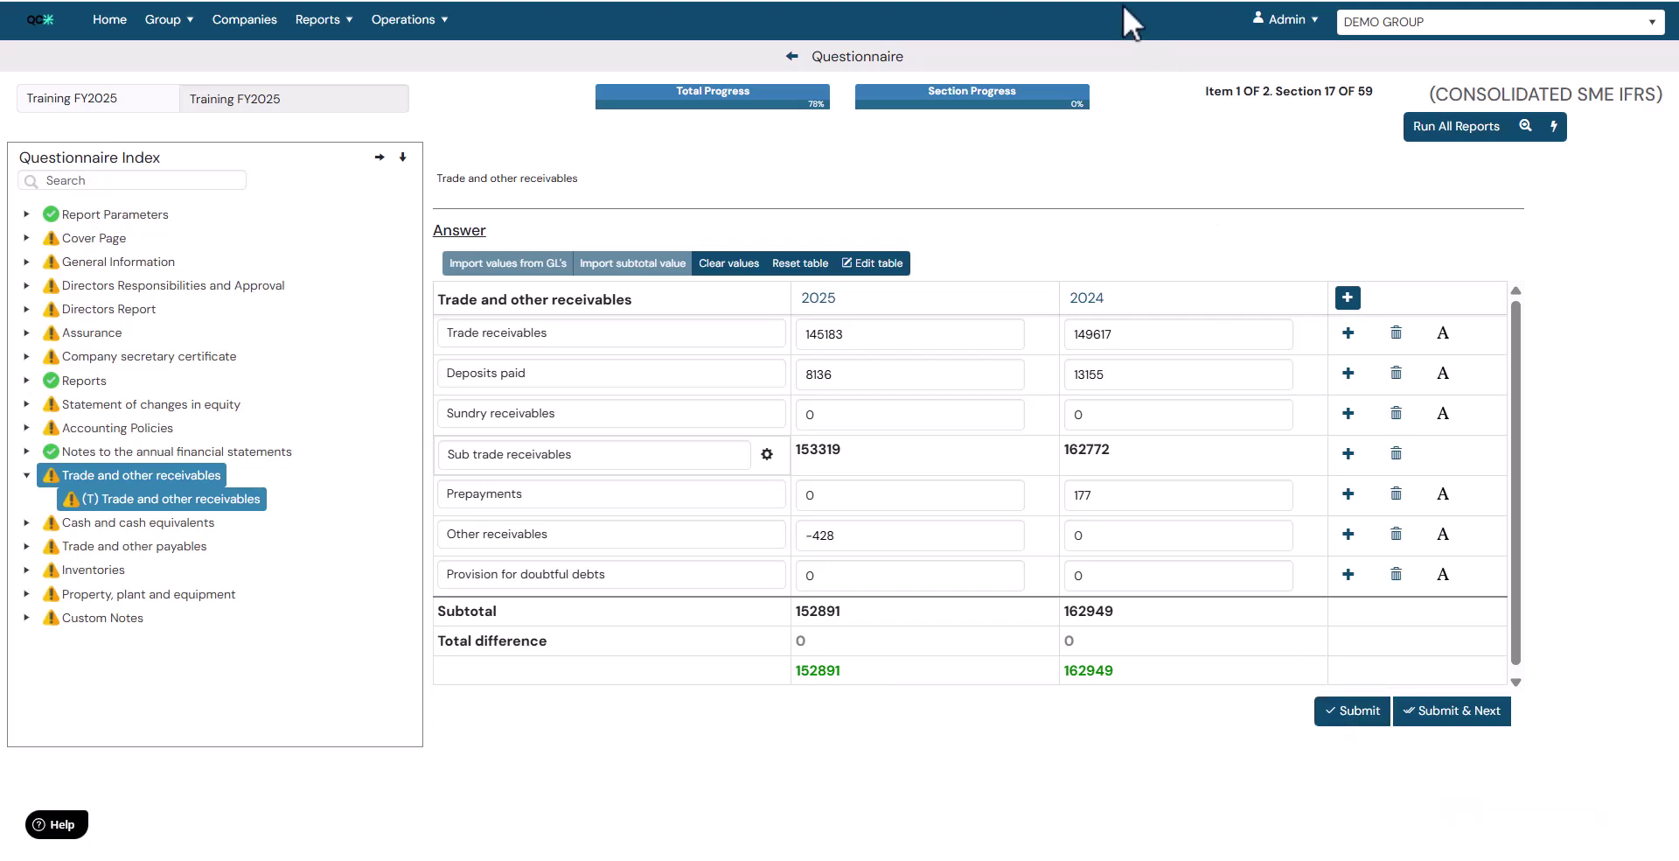